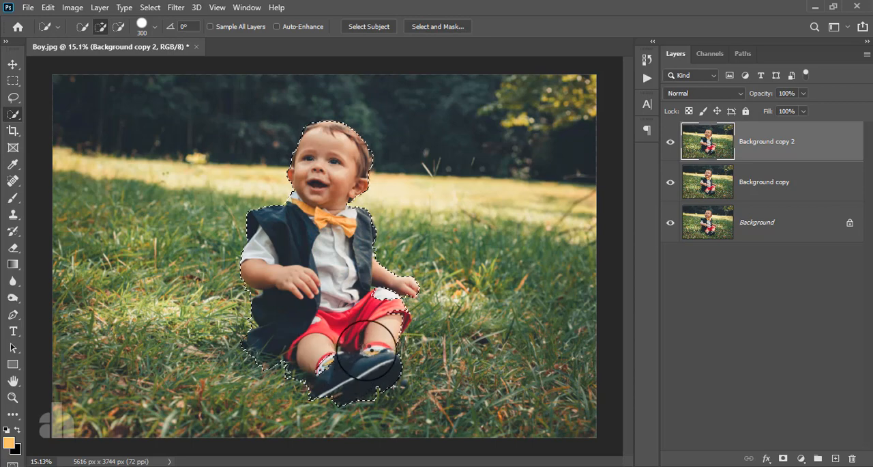
# Subtract the grass between the boy's outstretched arm and shorts from the quick selection.
pyautogui.scroll(3, 392, 287)
pyautogui.click(383, 278)
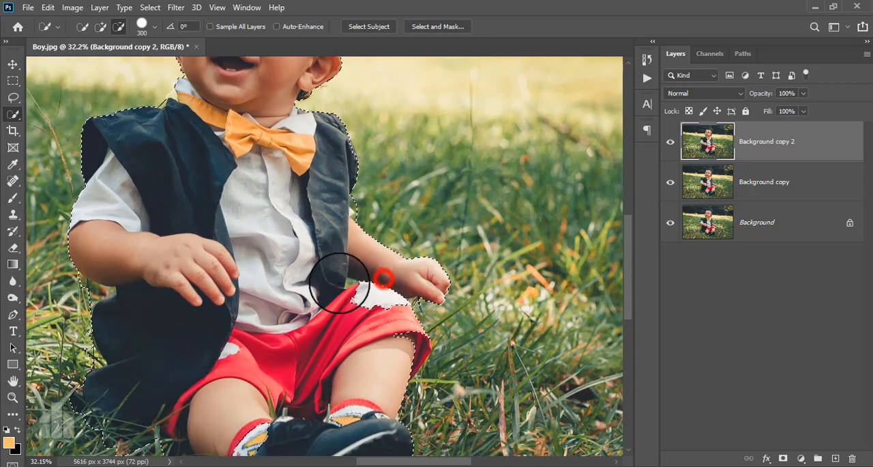
pyautogui.scroll(3, 300, 287)
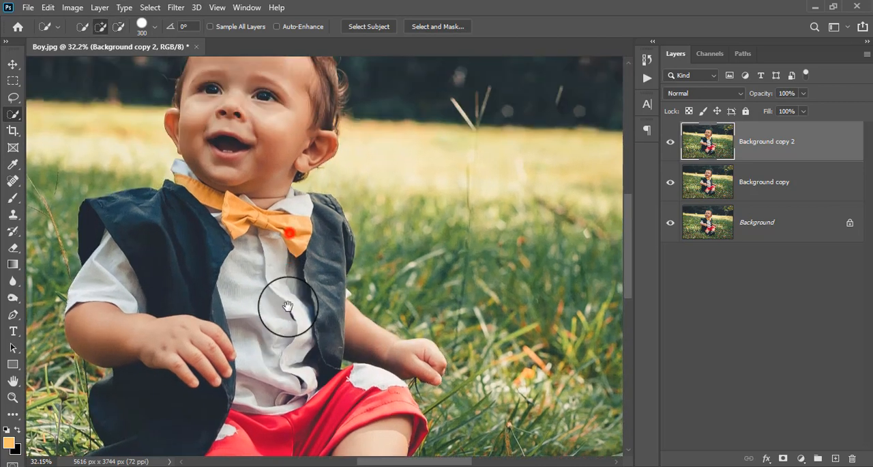
pyautogui.moveTo(285, 142); pyautogui.dragTo(310, 219)
# Open the selection in Select and Mask, reduce the brush size to 90 and subtract the grass below the elbow beside the vest.
pyautogui.click(440, 26)
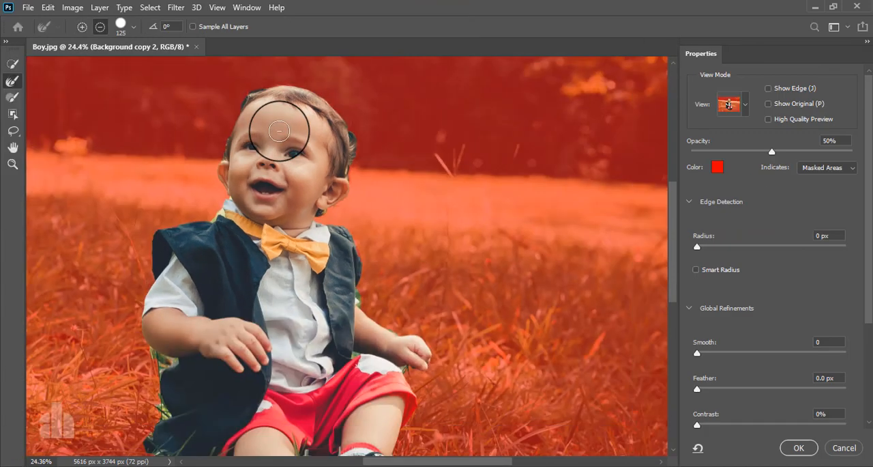
pyautogui.press('[')
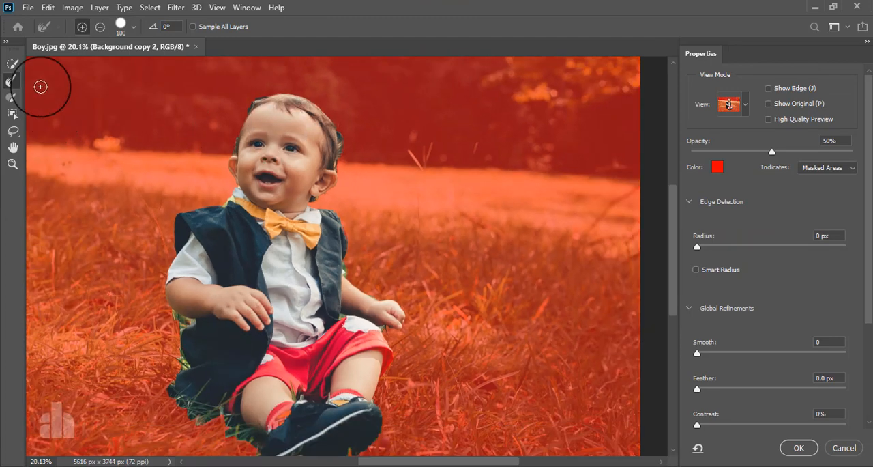
pyautogui.click(12, 83)
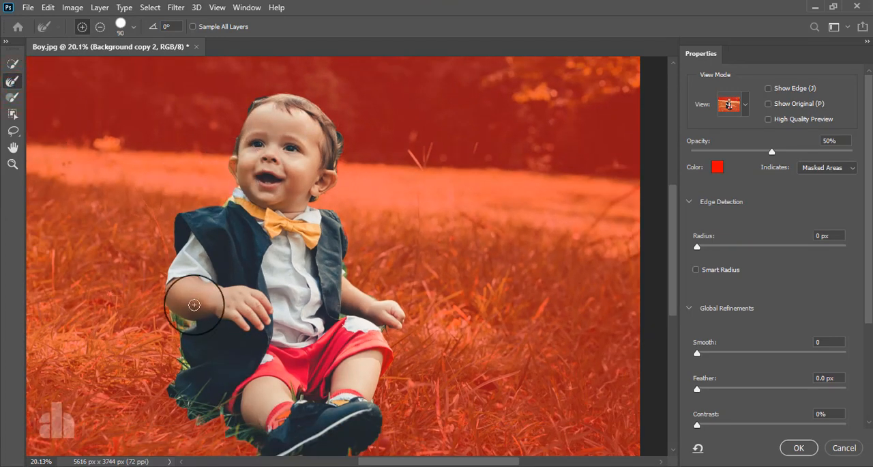
pyautogui.scroll(3, 193, 342)
pyautogui.click(13, 62)
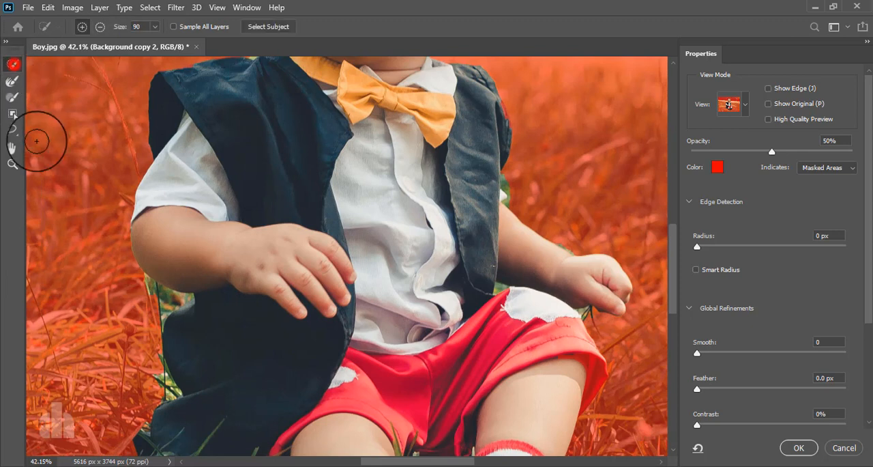
pyautogui.click(141, 293)
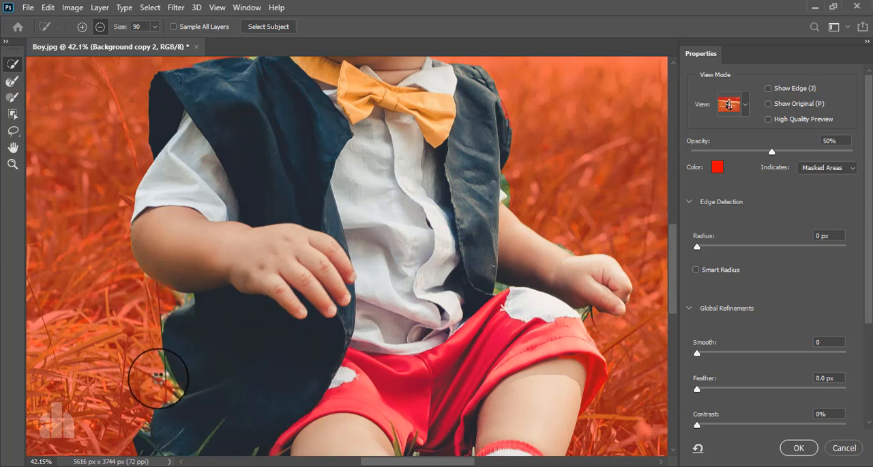
# Refine the selection edge along the dark vest's outer side, from below the elbow down to its hem, with the Refine Edge Brush.
pyautogui.click(11, 82)
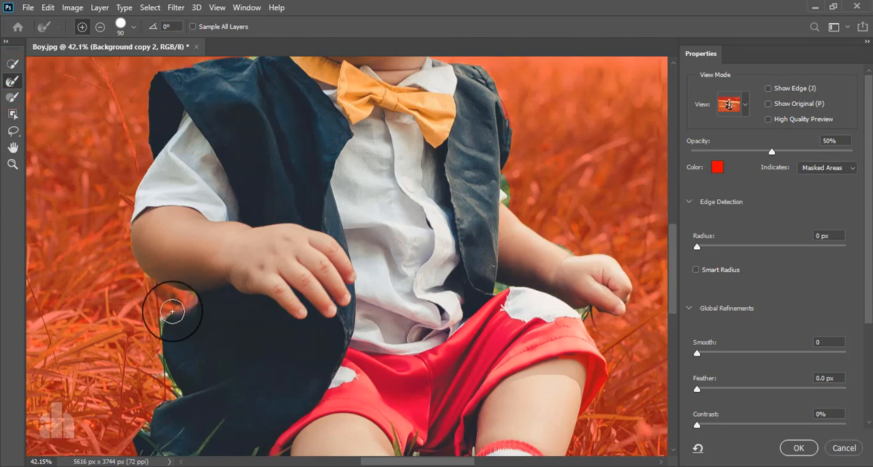
pyautogui.moveTo(172, 312); pyautogui.dragTo(163, 372)
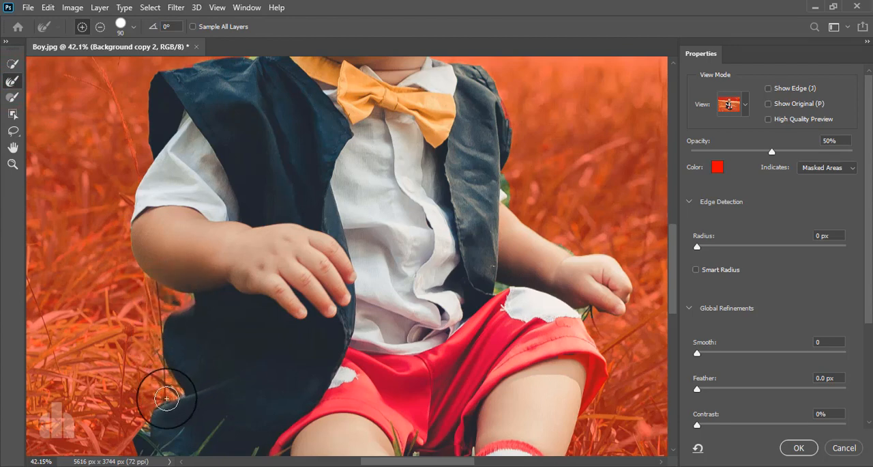
pyautogui.moveTo(155, 404)
pyautogui.mouseDown()
pyautogui.moveTo(226, 281)
pyautogui.moveTo(217, 309)
pyautogui.moveTo(199, 313)
pyautogui.moveTo(236, 363)
pyautogui.moveTo(265, 385)
pyautogui.moveTo(322, 388)
pyautogui.moveTo(320, 379)
pyautogui.moveTo(328, 414)
pyautogui.moveTo(383, 439)
pyautogui.moveTo(334, 311)
pyautogui.mouseUp()
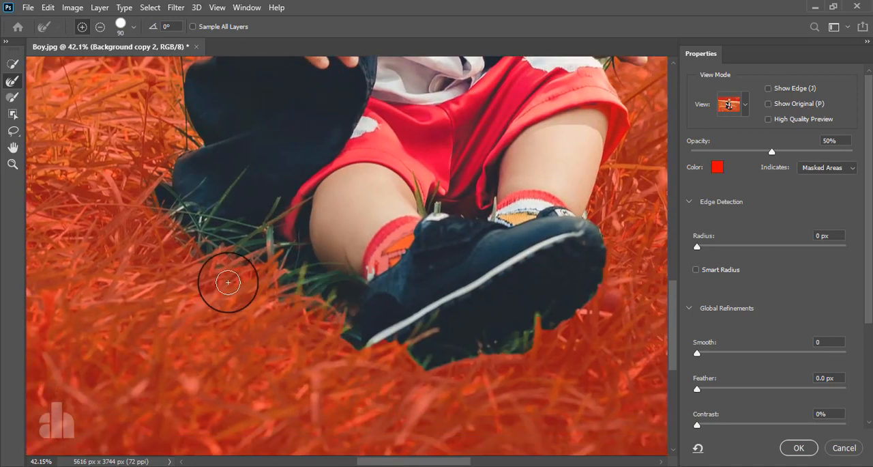
# Add the grass beneath the shoe to the selection and refine its edge with the Refine Edge Brush.
pyautogui.click(12, 64)
pyautogui.moveTo(449, 345)
pyautogui.mouseDown()
pyautogui.moveTo(406, 356)
pyautogui.moveTo(363, 337)
pyautogui.moveTo(364, 352)
pyautogui.moveTo(385, 361)
pyautogui.mouseUp()
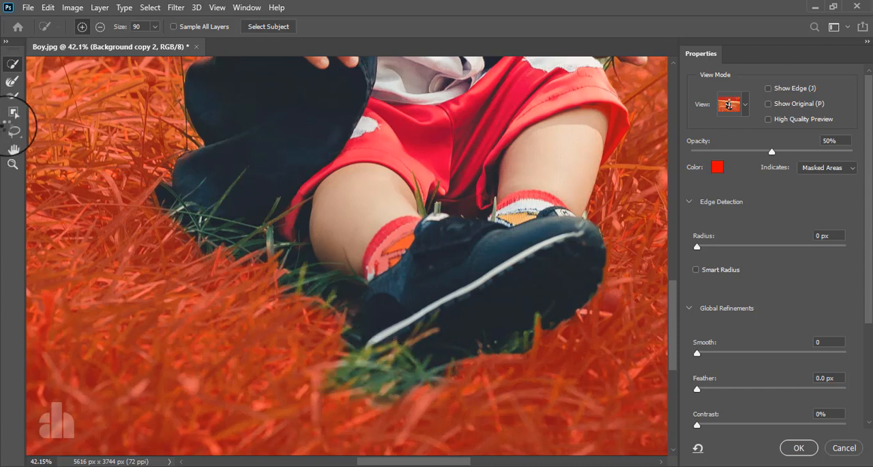
pyautogui.click(9, 82)
pyautogui.moveTo(339, 335)
pyautogui.mouseDown()
pyautogui.moveTo(321, 385)
pyautogui.moveTo(359, 400)
pyautogui.moveTo(431, 393)
pyautogui.mouseUp()
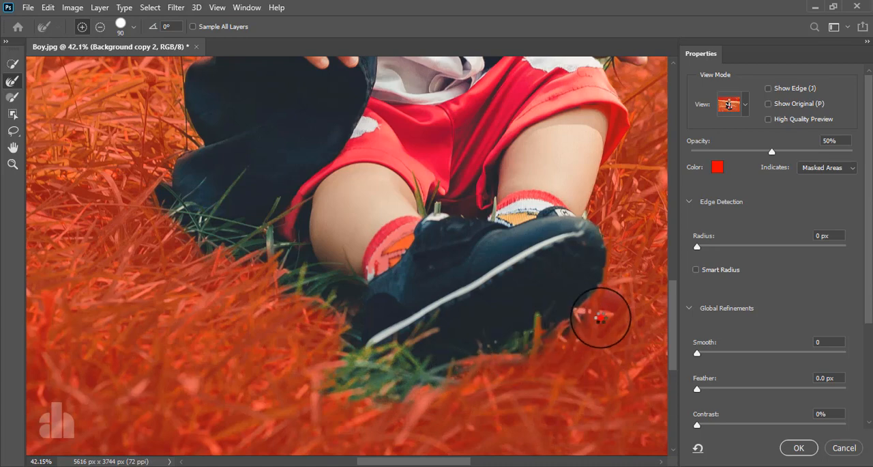
# Refine the selection edge beside the shoe, around the outstretched hand and forearm, and at the sleeve next to the vest.
pyautogui.moveTo(600, 317); pyautogui.dragTo(370, 458)
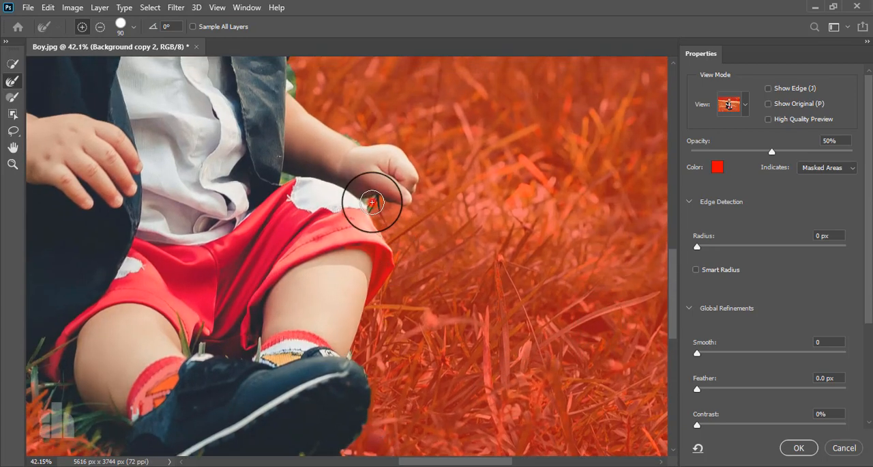
pyautogui.moveTo(371, 202)
pyautogui.mouseDown()
pyautogui.moveTo(313, 200)
pyautogui.moveTo(288, 178)
pyautogui.mouseUp()
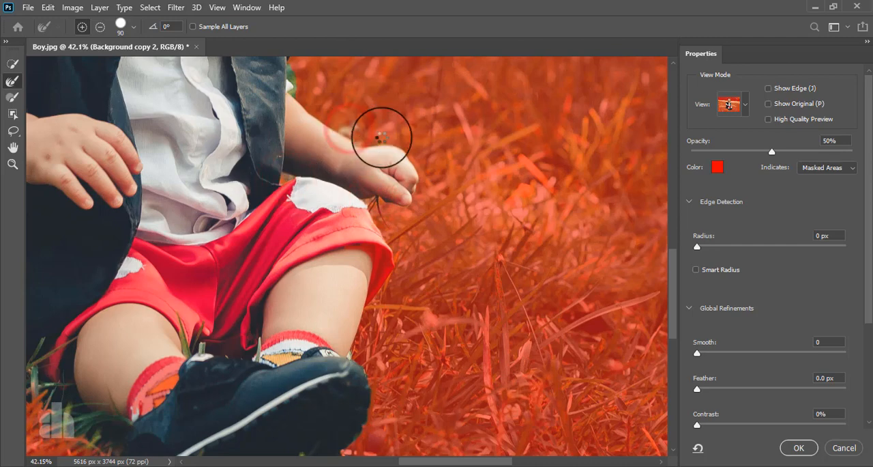
pyautogui.scroll(5, 335, 150)
pyautogui.moveTo(340, 142); pyautogui.dragTo(394, 343)
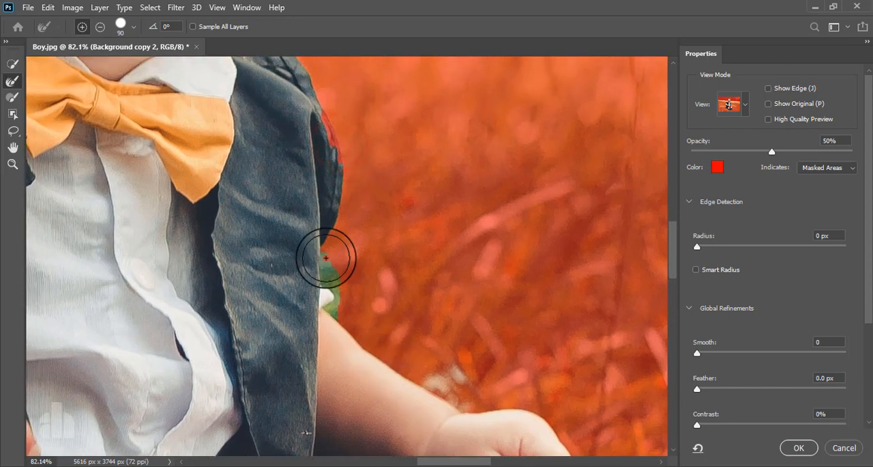
pyautogui.moveTo(328, 257); pyautogui.dragTo(348, 301)
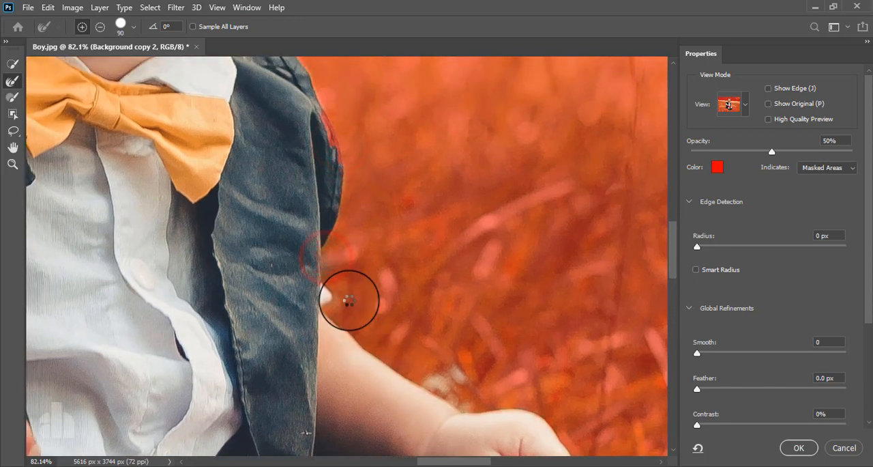
# Refine the selection edge along the vest's shoulder above the outstretched arm and around the shirt collar.
pyautogui.moveTo(355, 209); pyautogui.dragTo(393, 358)
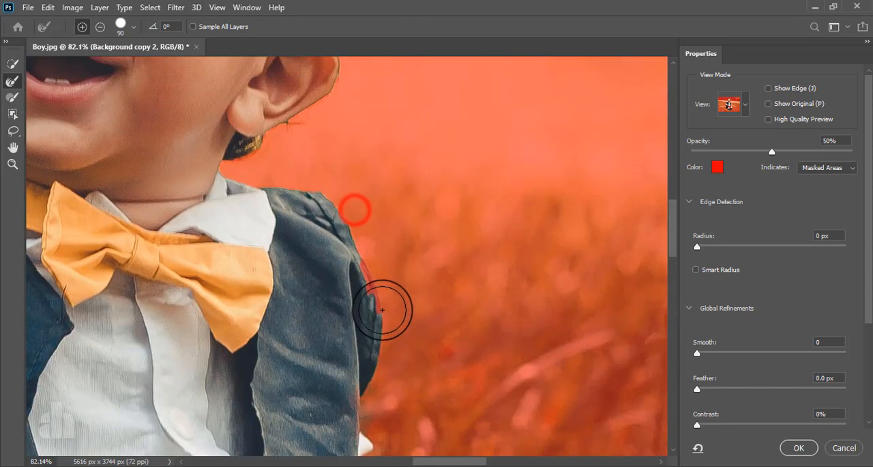
pyautogui.moveTo(375, 274); pyautogui.dragTo(394, 309)
pyautogui.moveTo(345, 200)
pyautogui.mouseDown()
pyautogui.moveTo(414, 331)
pyautogui.moveTo(429, 384)
pyautogui.mouseUp()
pyautogui.moveTo(321, 327); pyautogui.dragTo(344, 306)
# Refine the selection edge around the ear and the hair, across the top of the head to the opposite temple.
pyautogui.moveTo(394, 288); pyautogui.dragTo(387, 383)
pyautogui.moveTo(401, 253)
pyautogui.mouseDown()
pyautogui.moveTo(417, 329)
pyautogui.moveTo(408, 363)
pyautogui.moveTo(334, 409)
pyautogui.moveTo(307, 415)
pyautogui.mouseUp()
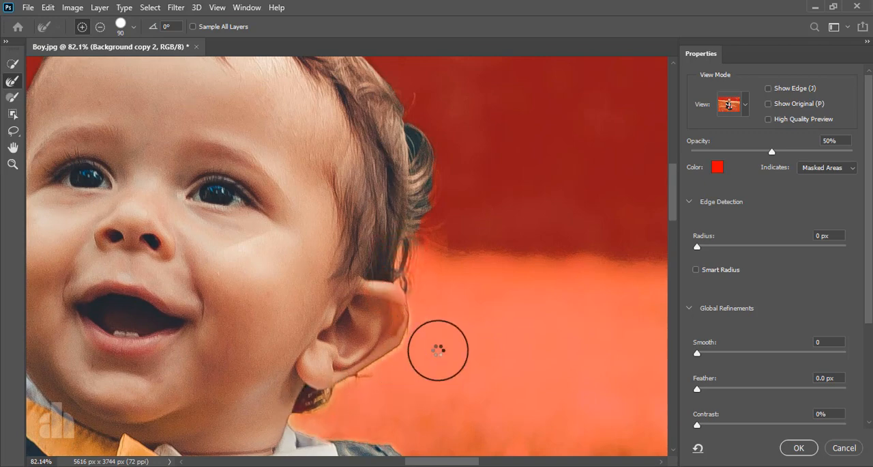
pyautogui.moveTo(432, 230)
pyautogui.mouseDown()
pyautogui.moveTo(446, 398)
pyautogui.moveTo(446, 333)
pyautogui.moveTo(434, 281)
pyautogui.moveTo(362, 190)
pyautogui.moveTo(263, 144)
pyautogui.moveTo(199, 130)
pyautogui.moveTo(112, 129)
pyautogui.mouseUp()
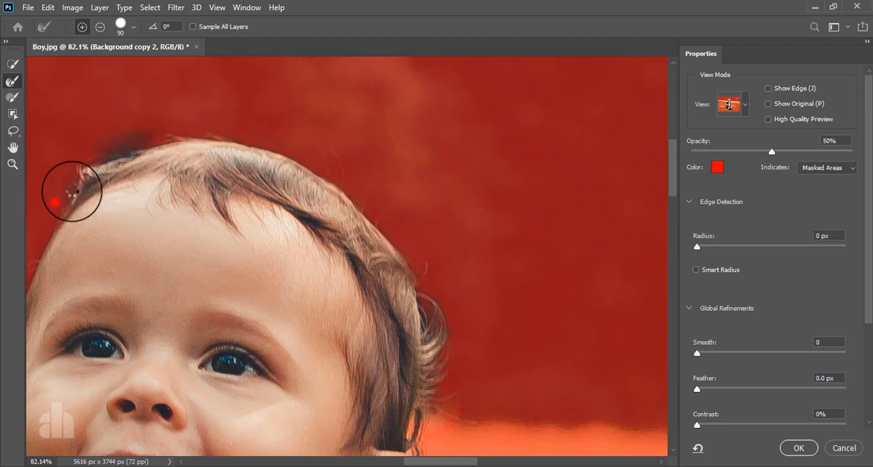
pyautogui.moveTo(71, 191)
pyautogui.mouseDown()
pyautogui.moveTo(322, 125)
pyautogui.moveTo(377, 121)
pyautogui.moveTo(348, 163)
pyautogui.moveTo(320, 236)
pyautogui.moveTo(317, 309)
pyautogui.moveTo(335, 195)
pyautogui.mouseUp()
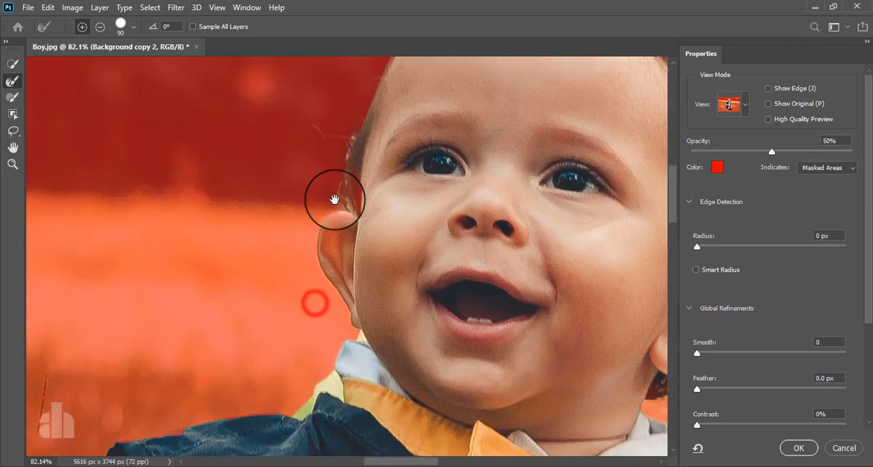
# Add the masked temple area back with Quick Selection, and refine the edge from the ear down along the collar and vest shoulder.
pyautogui.click(12, 64)
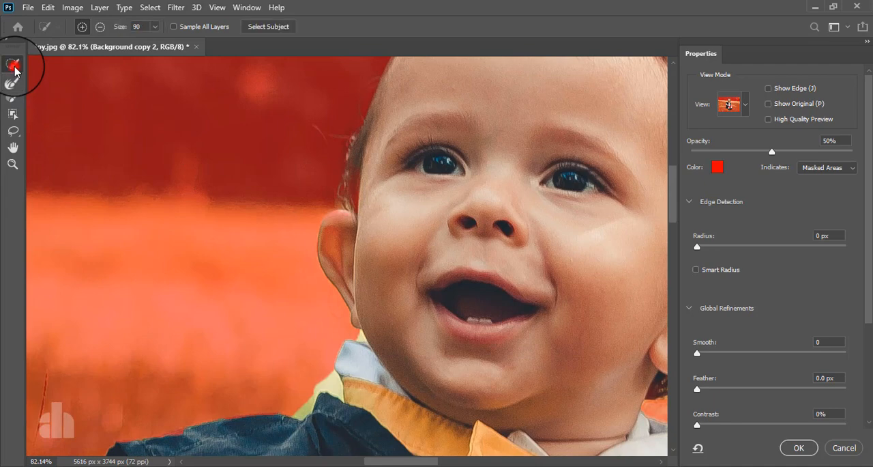
pyautogui.click(374, 185)
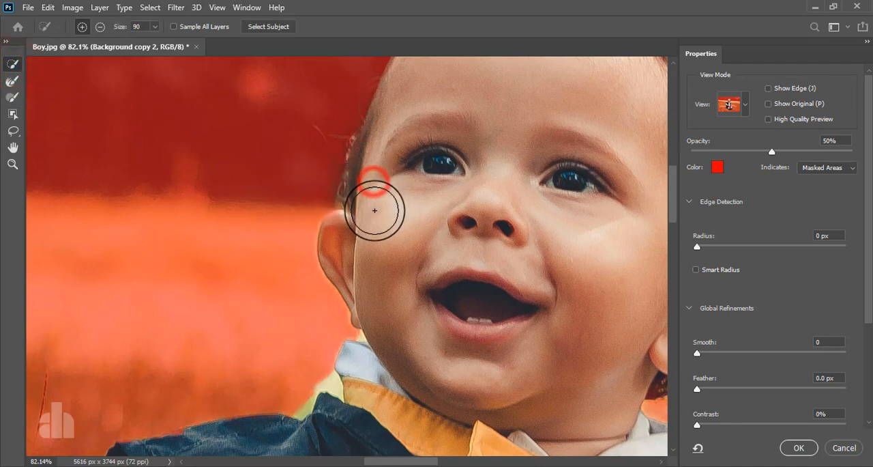
pyautogui.click(13, 81)
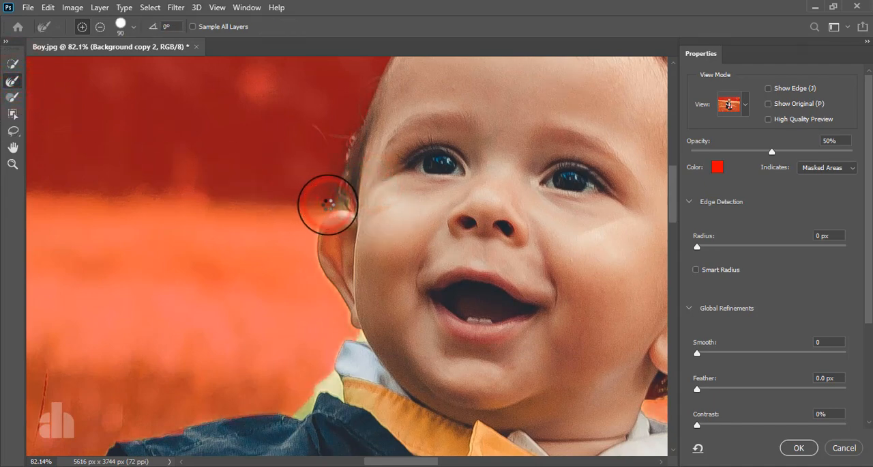
pyautogui.moveTo(314, 307)
pyautogui.mouseDown()
pyautogui.moveTo(327, 258)
pyautogui.moveTo(327, 300)
pyautogui.moveTo(290, 338)
pyautogui.moveTo(169, 355)
pyautogui.moveTo(169, 363)
pyautogui.mouseUp()
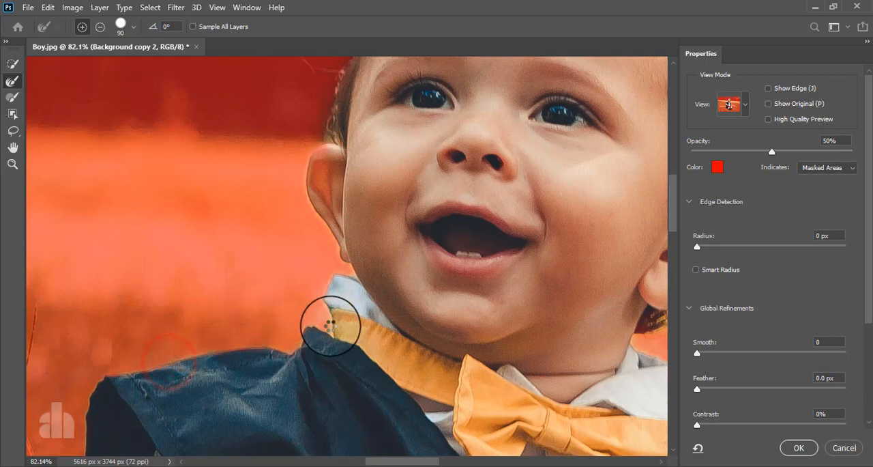
# Accept the refined selection and turn it into a layer mask on the Background copy 2 layer.
pyautogui.scroll(-5, 330, 325)
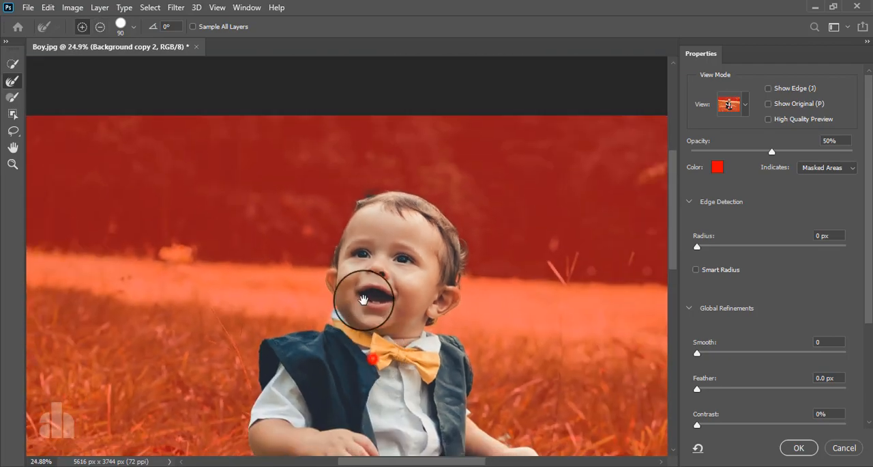
pyautogui.scroll(-3, 364, 299)
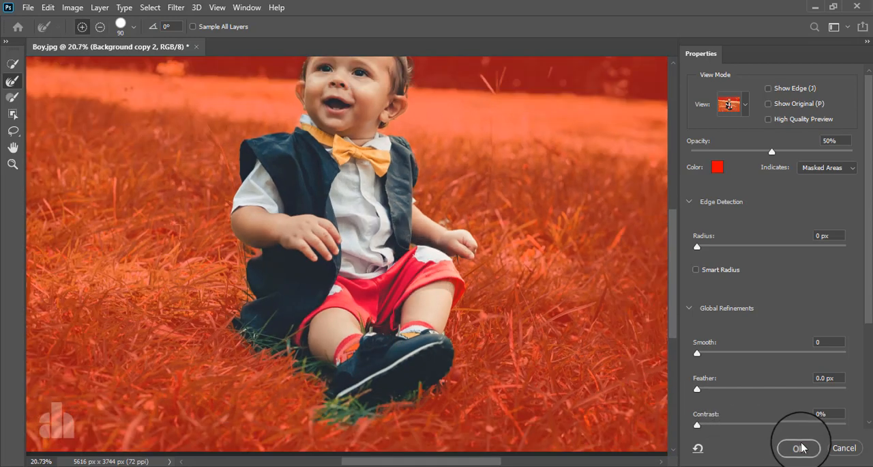
pyautogui.click(799, 447)
pyautogui.moveTo(398, 174); pyautogui.dragTo(400, 221)
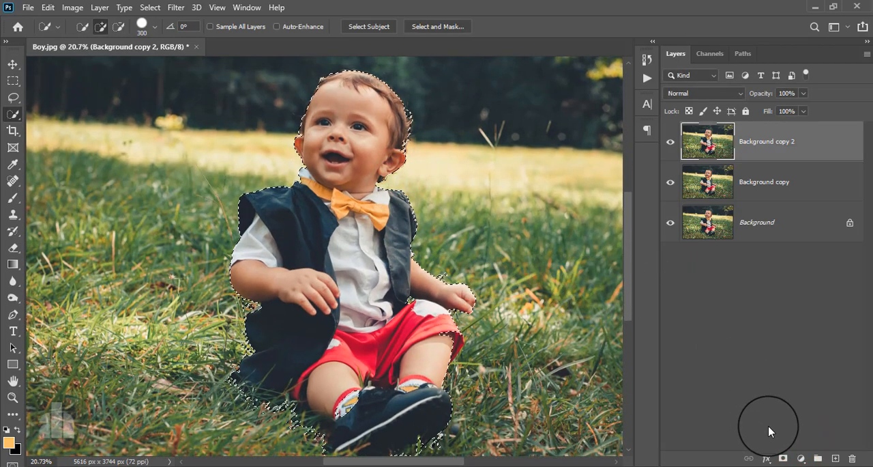
pyautogui.click(783, 458)
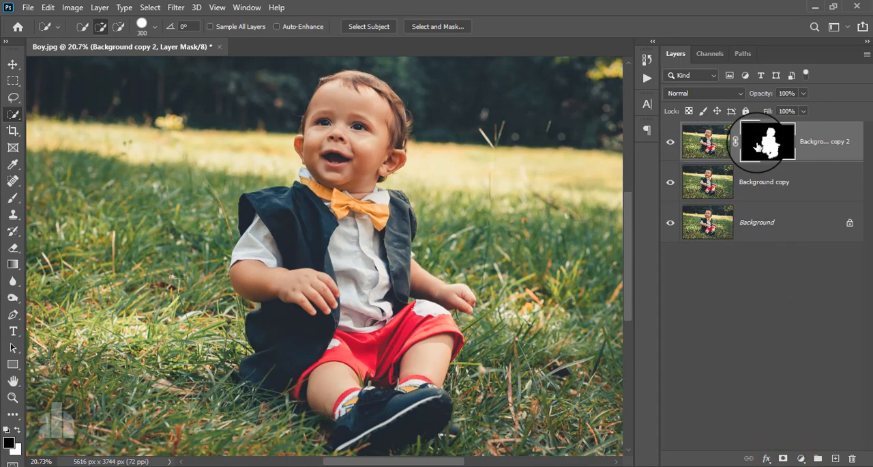
# Display the Background copy 2 layer mask on the canvas and set the Brush to size 250 in Overlay mode.
pyautogui.keyDown('alt'); pyautogui.click(761, 142); pyautogui.keyUp('alt')
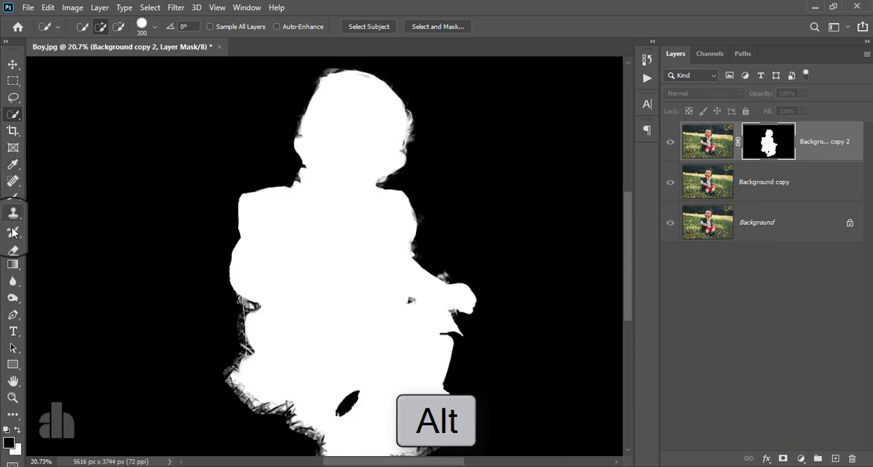
pyautogui.click(11, 197)
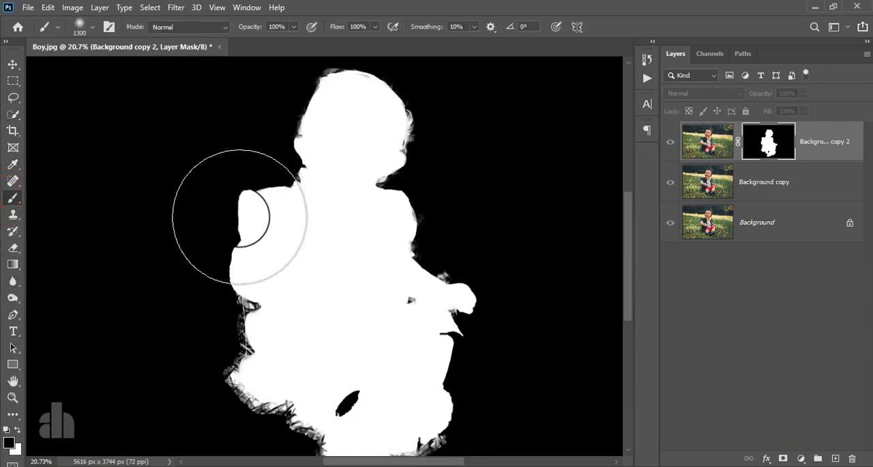
pyautogui.press('[')
pyautogui.press('[')
pyautogui.press('[')
pyautogui.press('[')
pyautogui.press('[')
pyautogui.press('[')
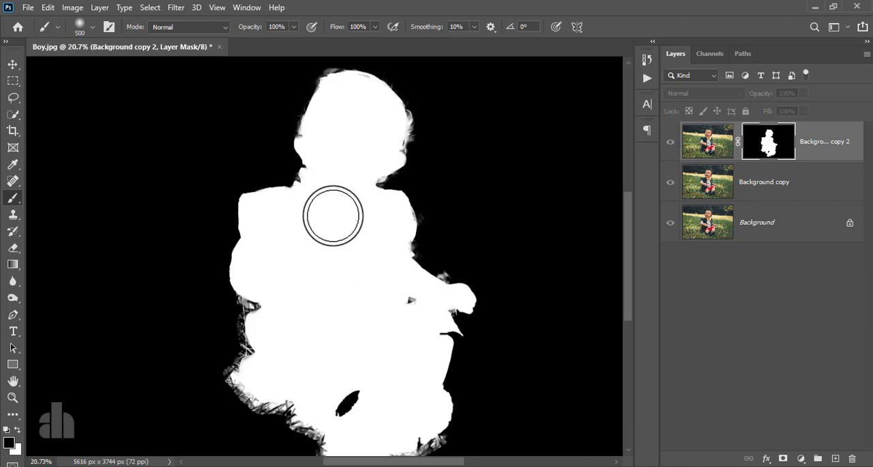
pyautogui.click(197, 27)
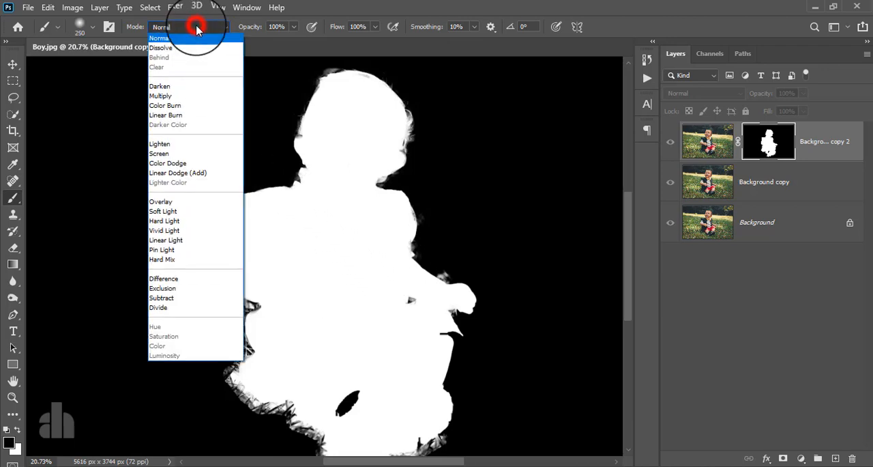
pyautogui.click(184, 203)
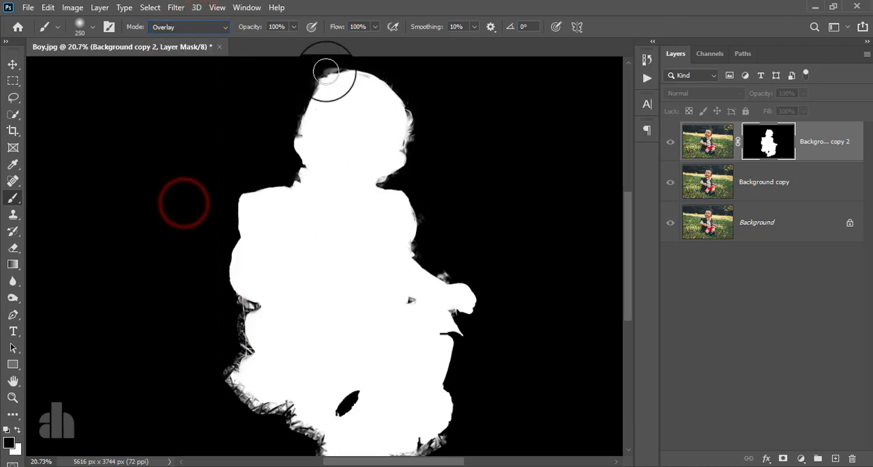
# Paint black in Overlay mode over the grey mask fringe around the head, shoulder, outstretched arm and hand.
pyautogui.moveTo(330, 70); pyautogui.dragTo(407, 102)
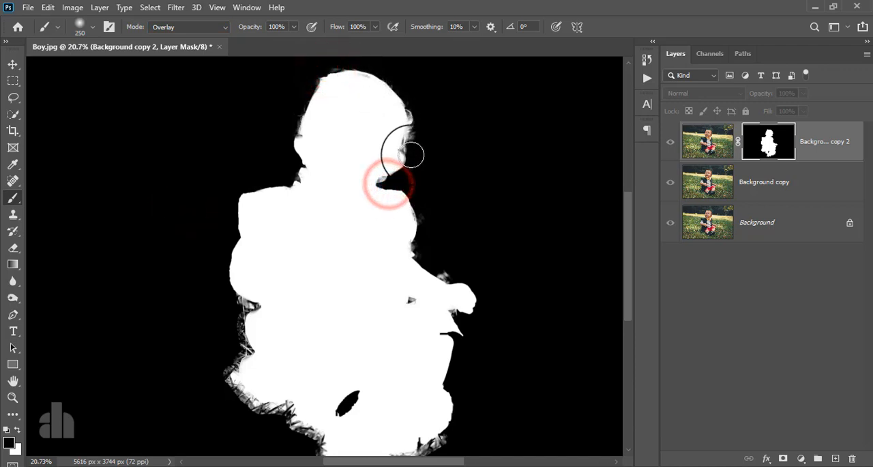
pyautogui.click(412, 154)
pyautogui.click(419, 217)
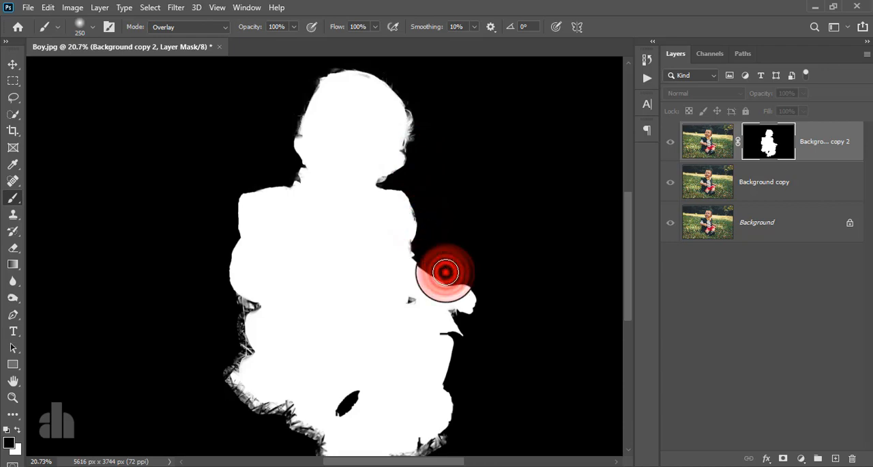
pyautogui.click(452, 312)
# Clean the grey mask fringe beside the boy's other elbow and the vest's lower edge with black, and leave the mask-only view.
pyautogui.moveTo(261, 303); pyautogui.dragTo(260, 234)
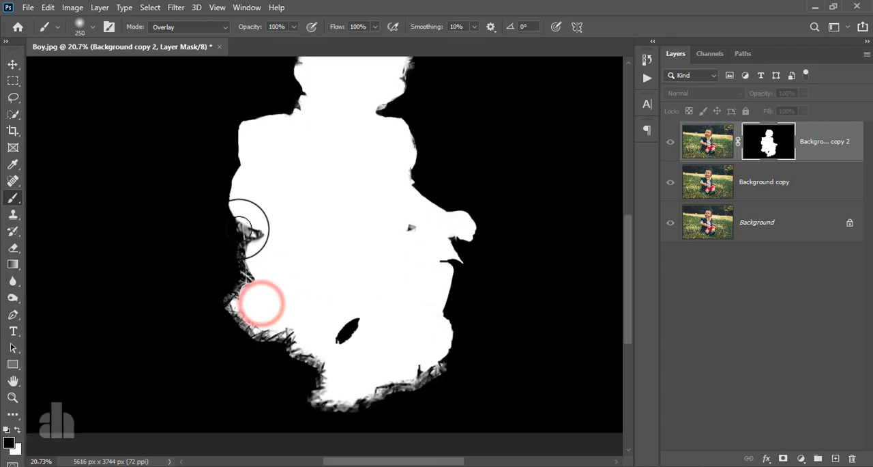
pyautogui.click(234, 228)
pyautogui.click(250, 234)
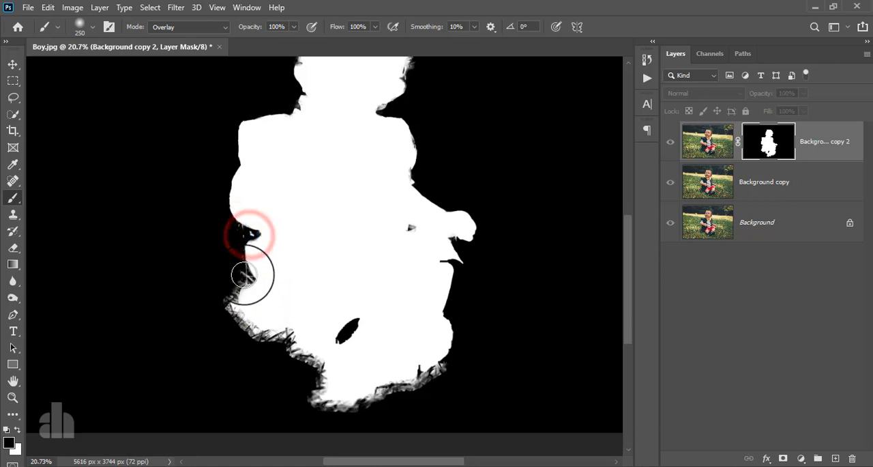
pyautogui.moveTo(321, 267); pyautogui.dragTo(335, 329)
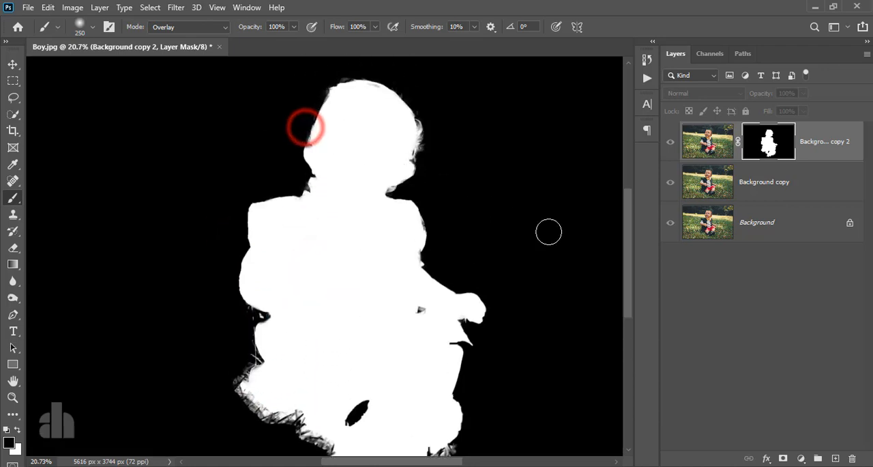
pyautogui.keyDown('alt'); pyautogui.click(763, 143); pyautogui.keyUp('alt')
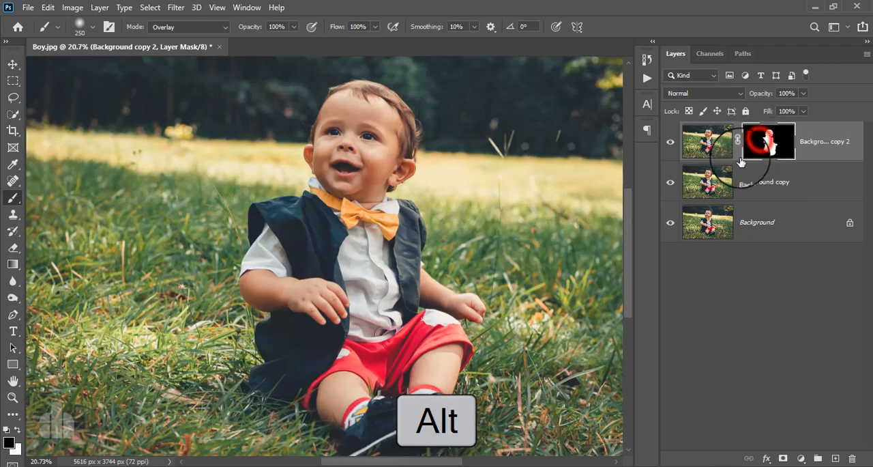
# Load the Background copy 2 mask as a selection, hide that layer, and make the Background copy layer active.
pyautogui.press('v')
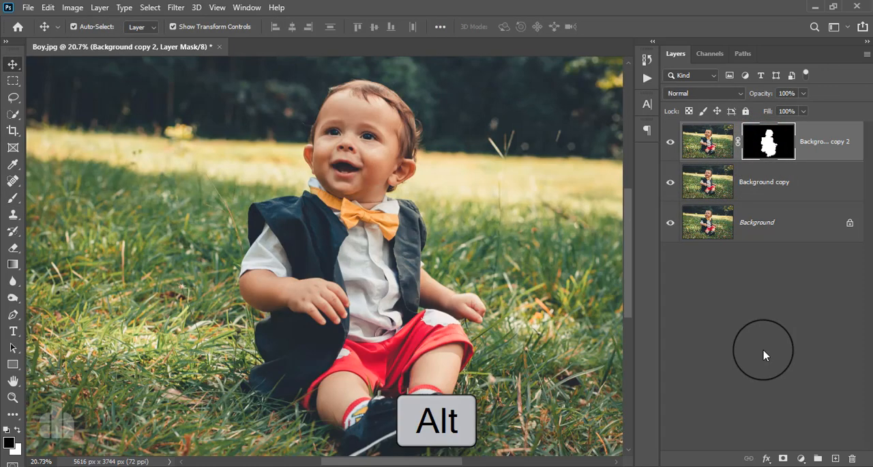
pyautogui.keyDown('ctrl'); pyautogui.click(770, 151); pyautogui.keyUp('ctrl')
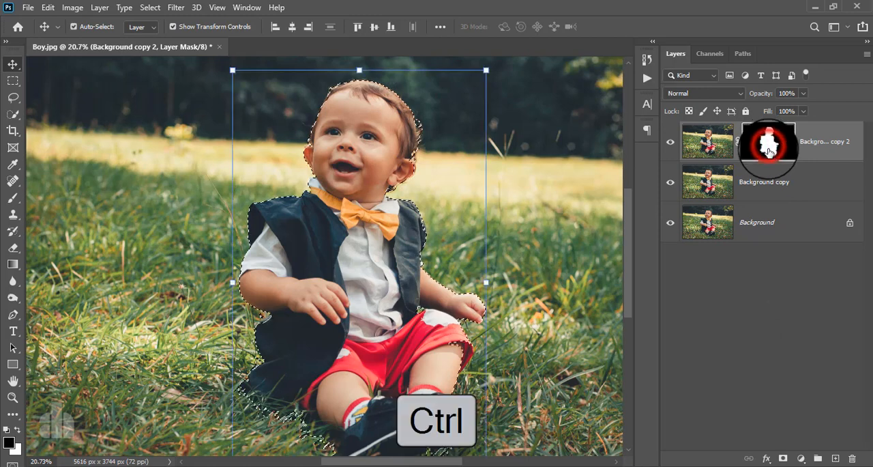
pyautogui.click(669, 143)
pyautogui.click(776, 187)
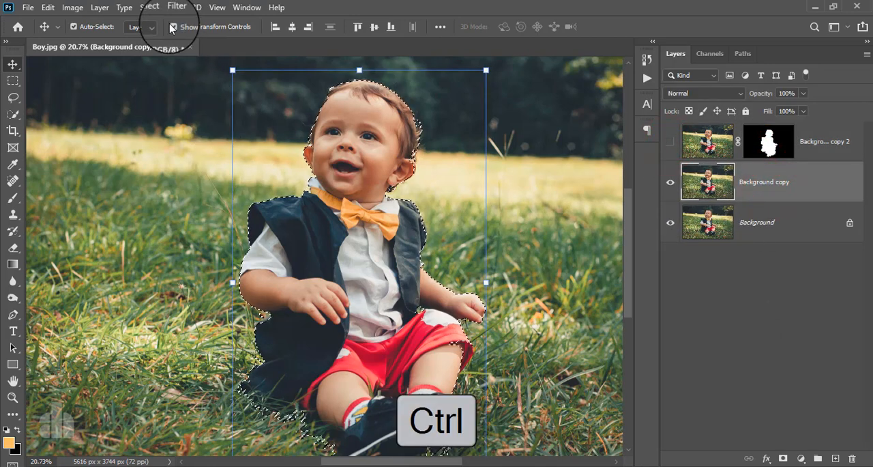
# Expand the selection around the boy by 18 pixels.
pyautogui.click(150, 6)
pyautogui.moveTo(191, 197)
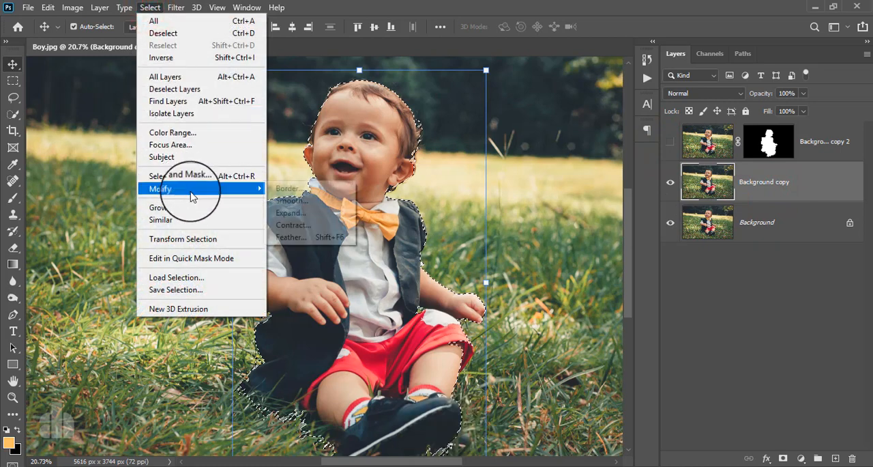
pyautogui.click(303, 212)
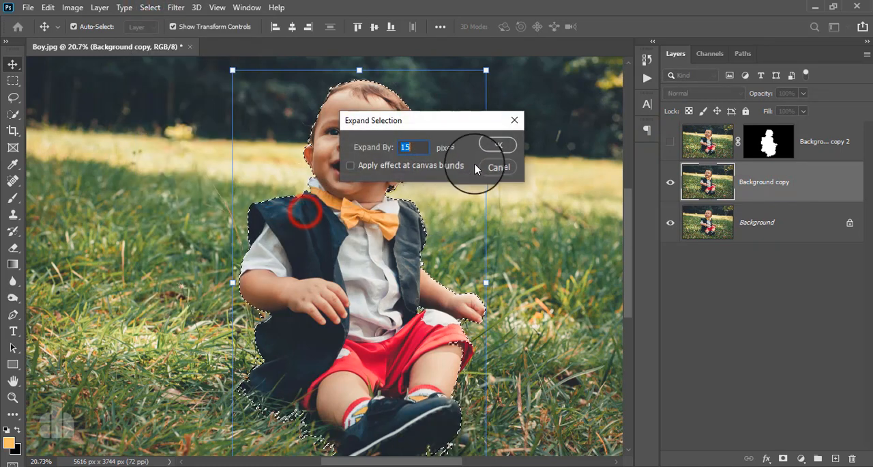
pyautogui.scroll(3, 423, 149)
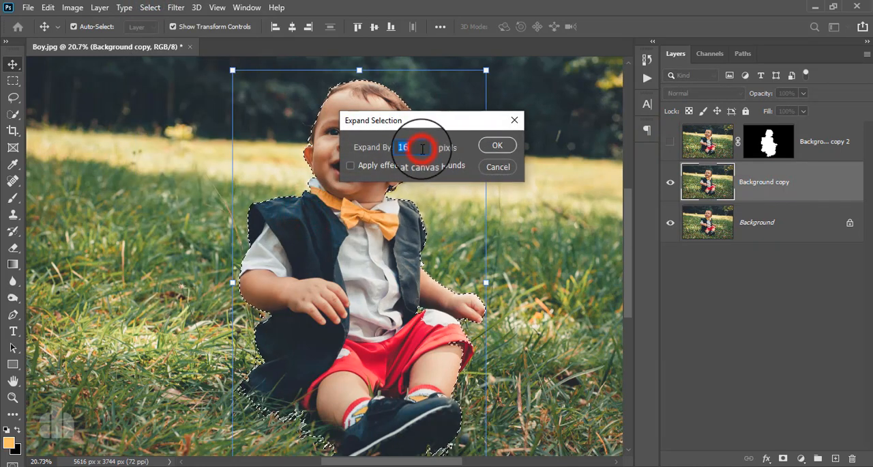
pyautogui.click(491, 145)
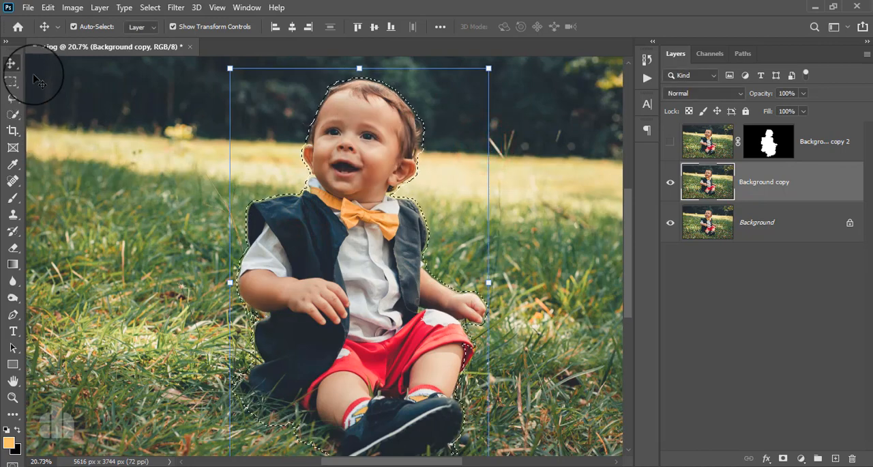
# Fill the selected boy area on the Background copy layer with content-aware grass and background, and deselect it.
pyautogui.click(48, 7)
pyautogui.click(80, 199)
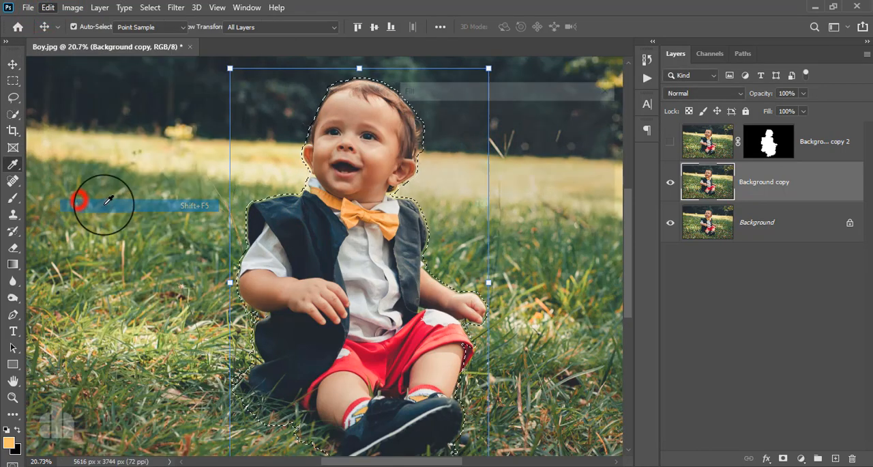
pyautogui.click(587, 111)
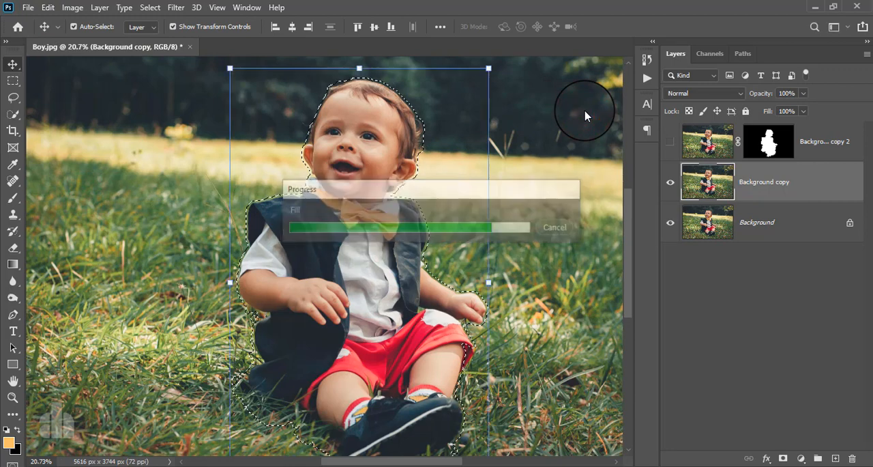
pyautogui.click(176, 7)
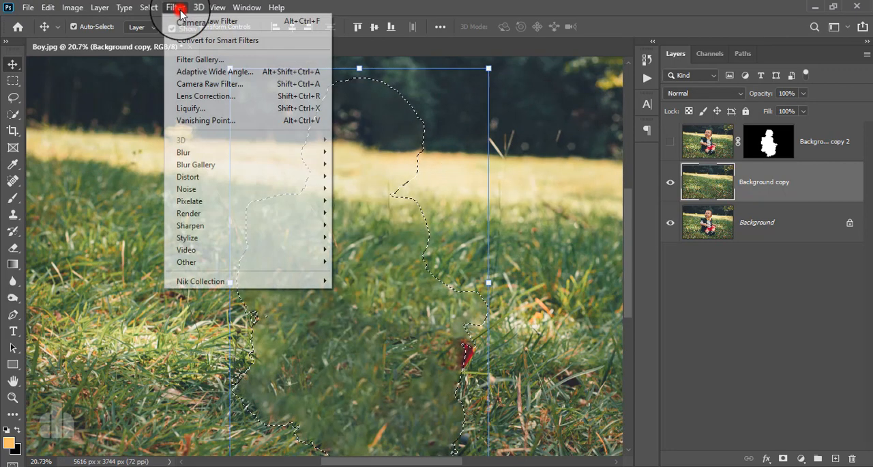
pyautogui.moveTo(143, 12)
pyautogui.click(152, 33)
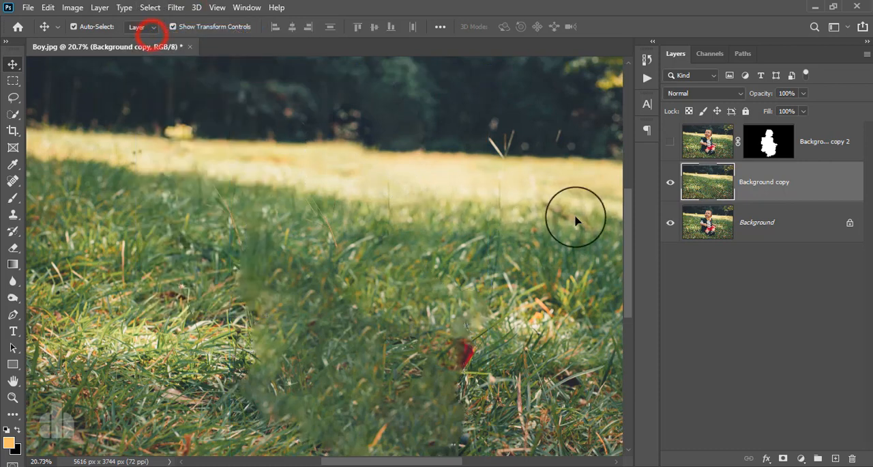
# Show the Background copy 2 layer again, toggling its visibility to compare the image with and without the boy.
pyautogui.click(672, 142)
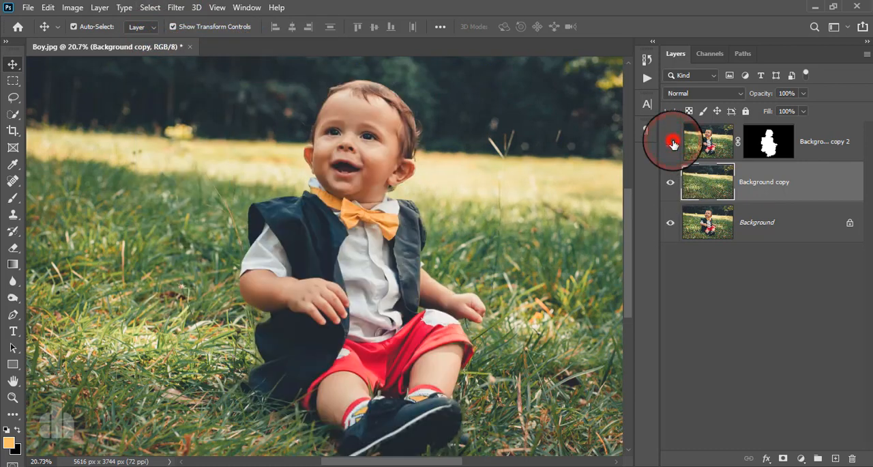
pyautogui.click(672, 142)
pyautogui.click(673, 142)
pyautogui.click(672, 142)
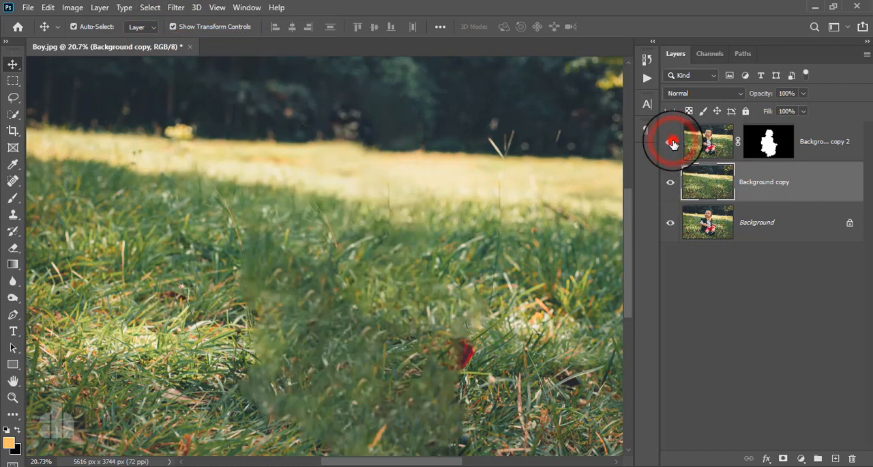
pyautogui.click(673, 141)
pyautogui.scroll(-2, 386, 298)
pyautogui.scroll(1, 385, 298)
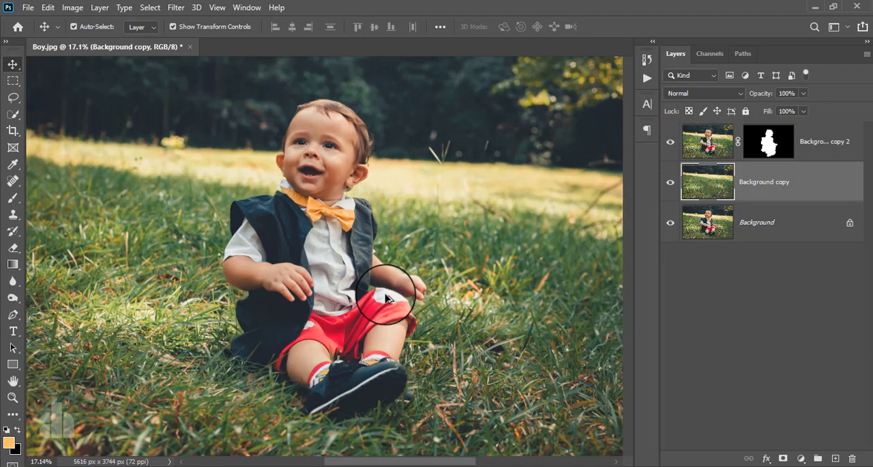
pyautogui.scroll(-1, 388, 301)
pyautogui.scroll(-1, 403, 282)
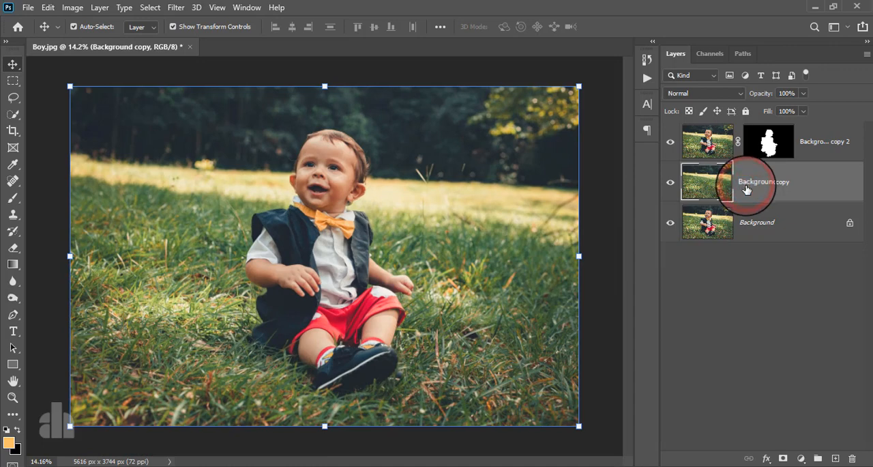
# Convert the Background copy layer to a smart object for Smart Filters.
pyautogui.click(175, 7)
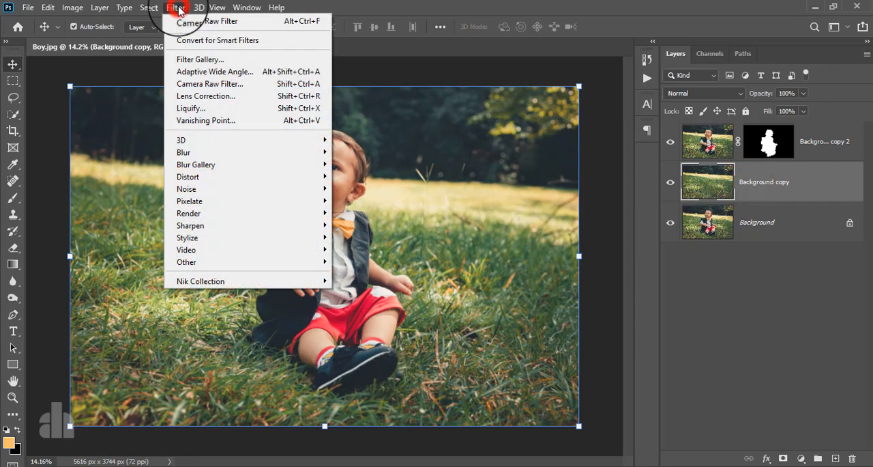
pyautogui.click(185, 41)
pyautogui.click(400, 187)
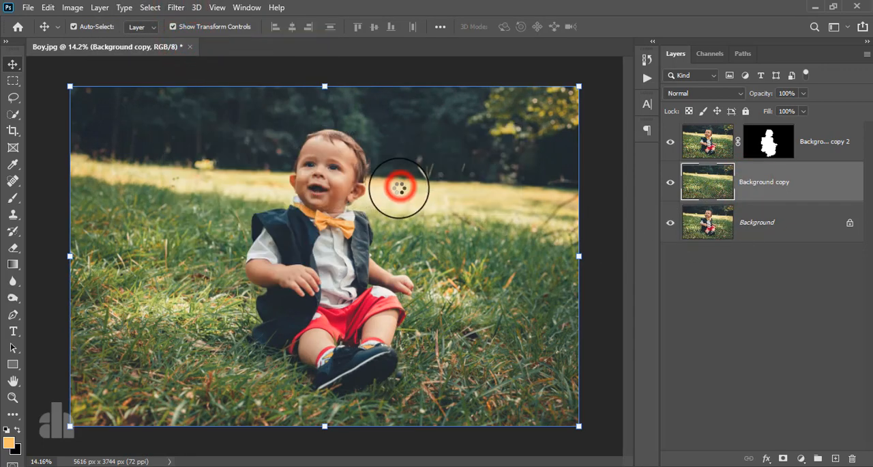
# Darken the Background copy layer with the Camera Raw Filter by setting Exposure to -0.60.
pyautogui.click(176, 8)
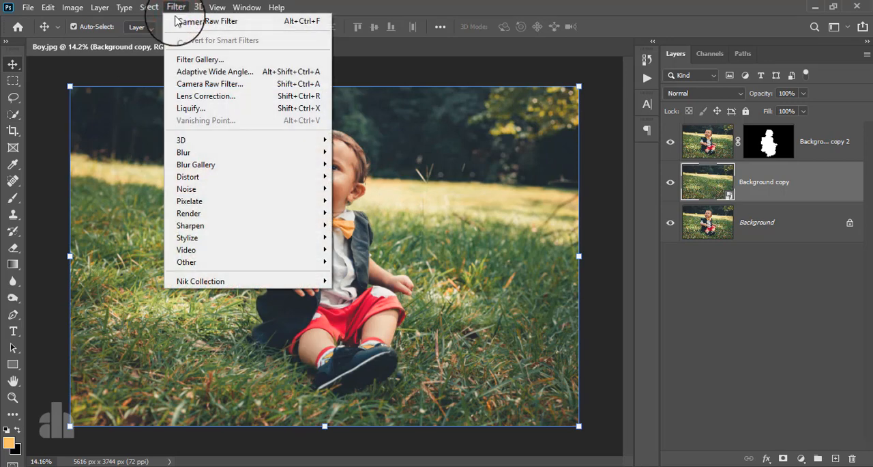
pyautogui.click(205, 84)
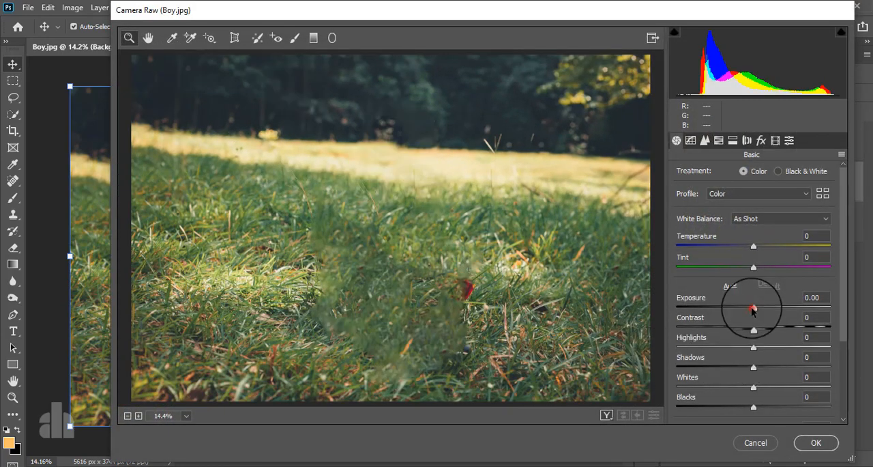
pyautogui.moveTo(752, 308)
pyautogui.mouseDown()
pyautogui.moveTo(737, 308)
pyautogui.moveTo(744, 314)
pyautogui.mouseUp()
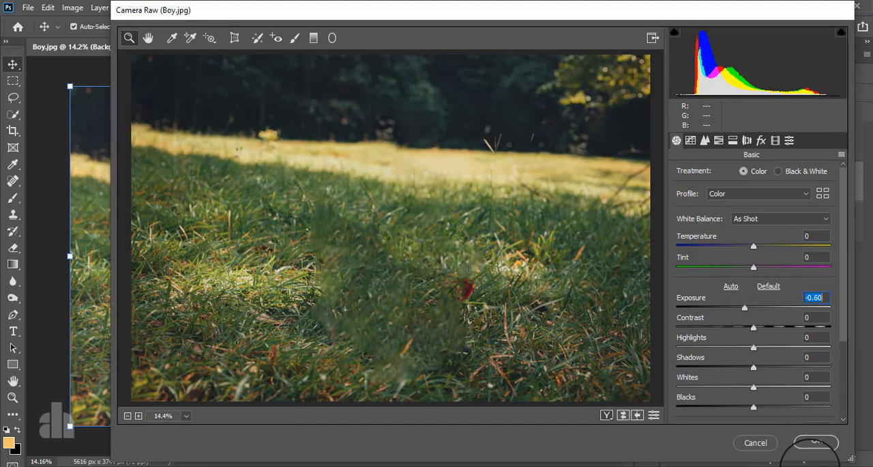
pyautogui.click(815, 442)
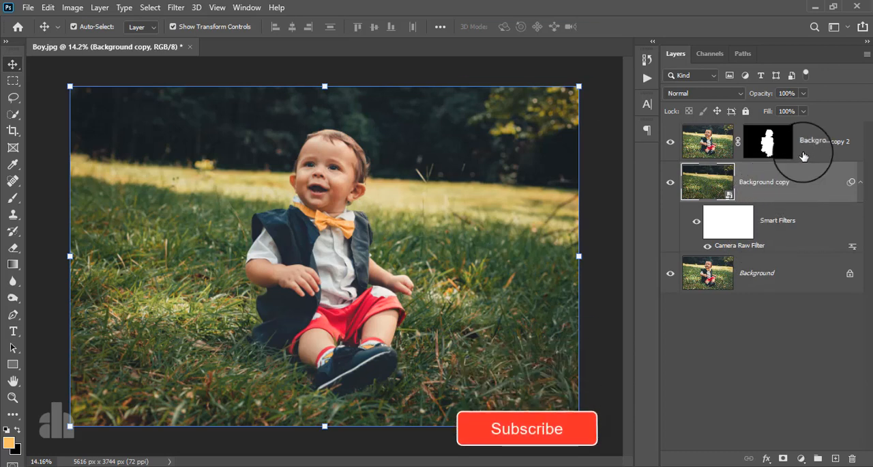
# Start a Tilt-Shift blur on the Background copy layer and set its blur to 170 px.
pyautogui.press('b')
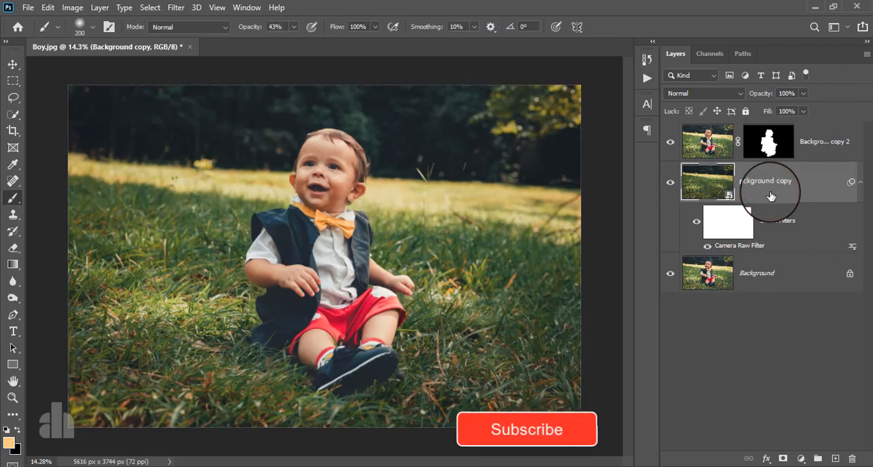
pyautogui.click(771, 194)
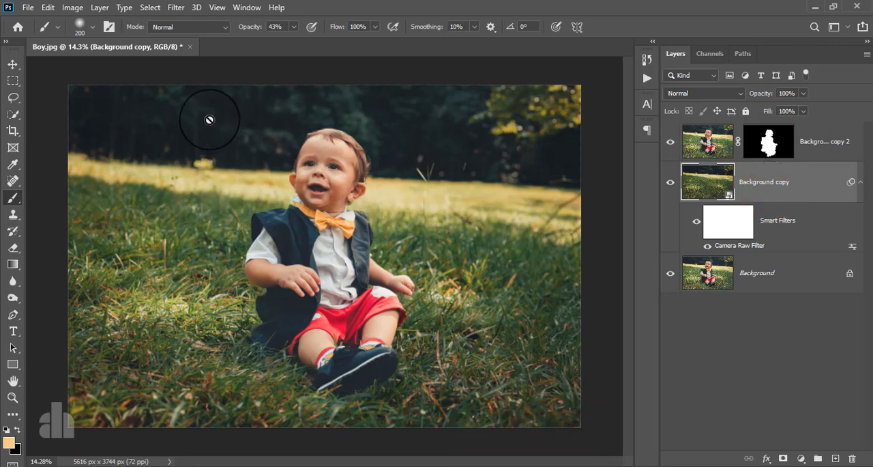
pyautogui.click(175, 8)
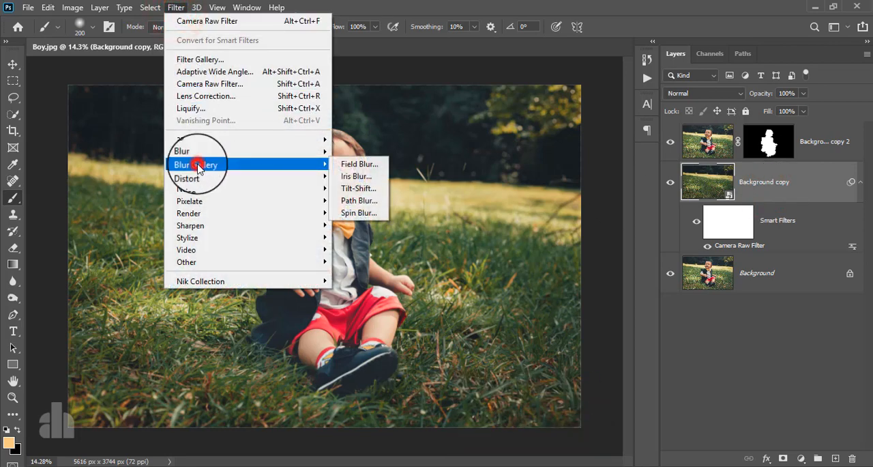
pyautogui.click(354, 189)
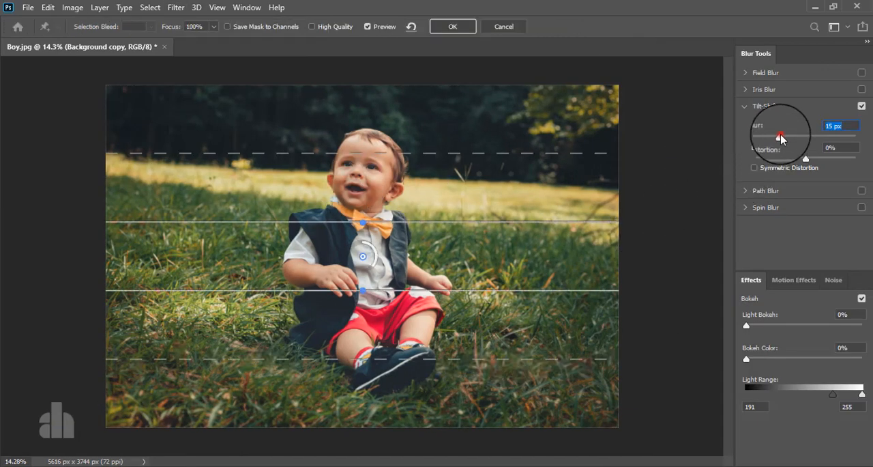
pyautogui.moveTo(782, 139); pyautogui.dragTo(820, 137)
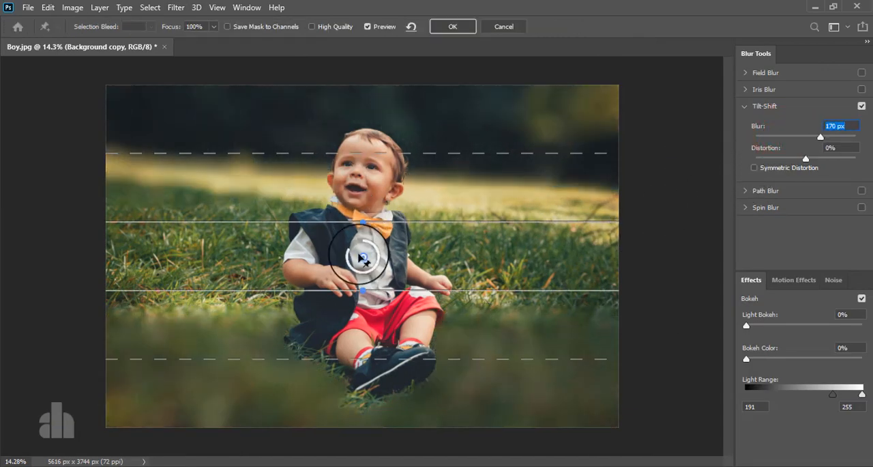
# Centre the tilt-shift focus band on the boy's lower legs and shoes, extending the upper blur transition and narrowing the sharp zone above the centre.
pyautogui.moveTo(360, 255); pyautogui.dragTo(372, 346)
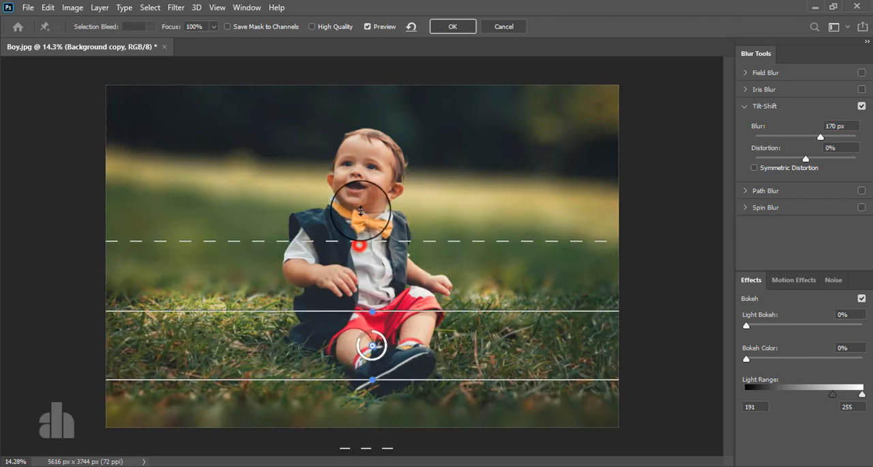
pyautogui.moveTo(359, 242); pyautogui.dragTo(359, 151)
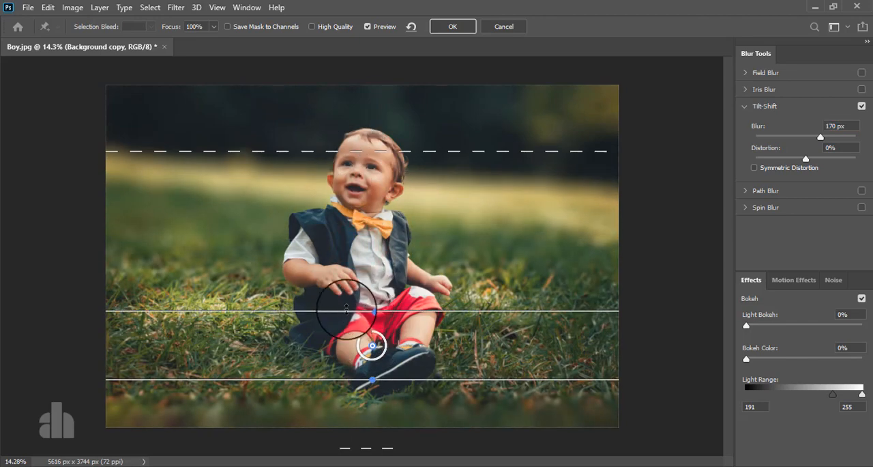
pyautogui.moveTo(337, 311); pyautogui.dragTo(350, 345)
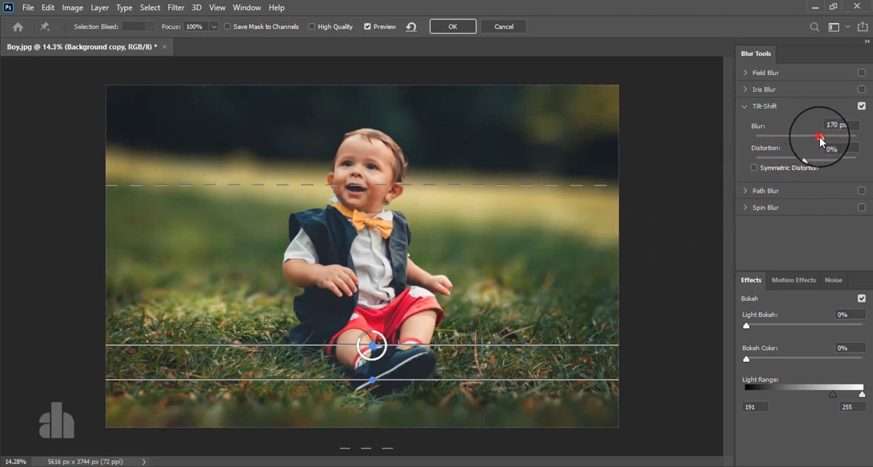
# Apply the Tilt-Shift blur at 157 px and add a new empty layer above Background copy 2.
pyautogui.click(444, 28)
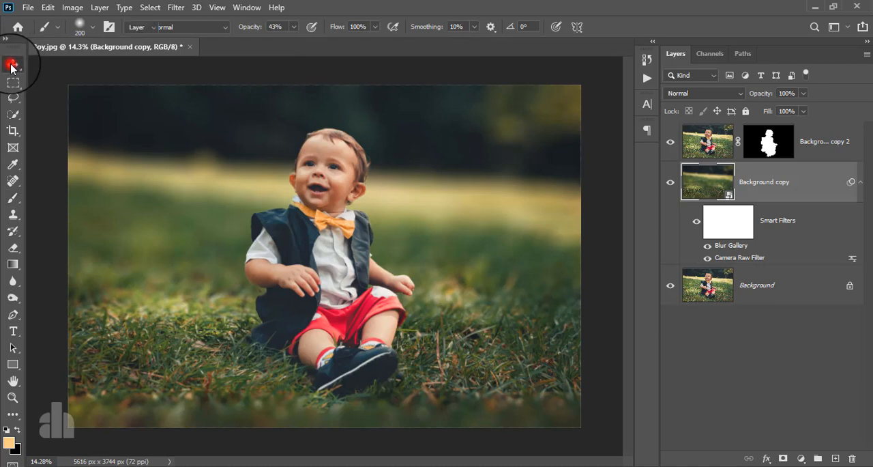
pyautogui.click(11, 65)
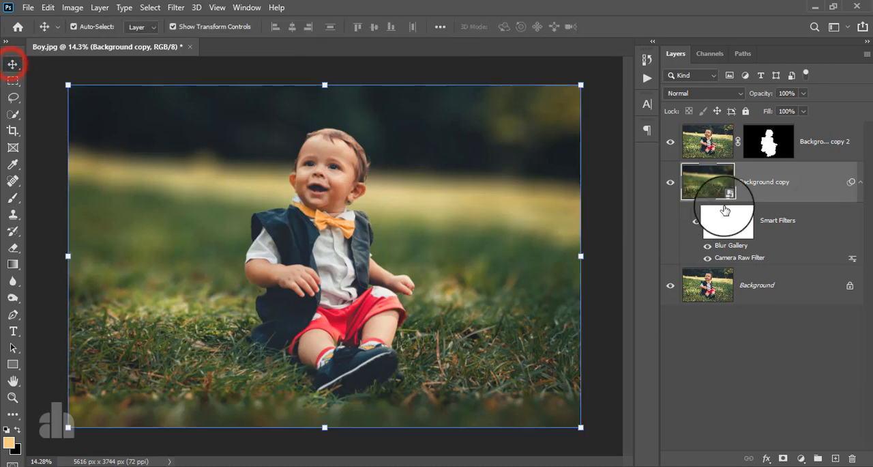
pyautogui.click(814, 143)
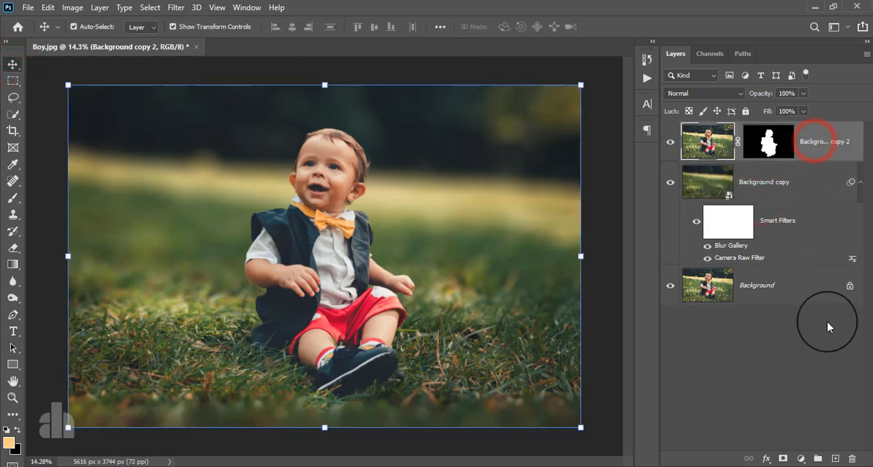
pyautogui.click(835, 458)
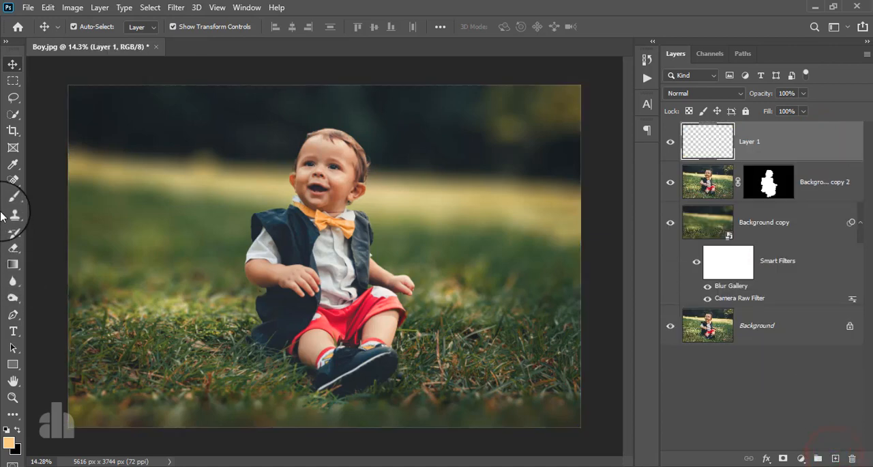
# Choose the light orange #ffca85 as the foreground colour.
pyautogui.click(9, 442)
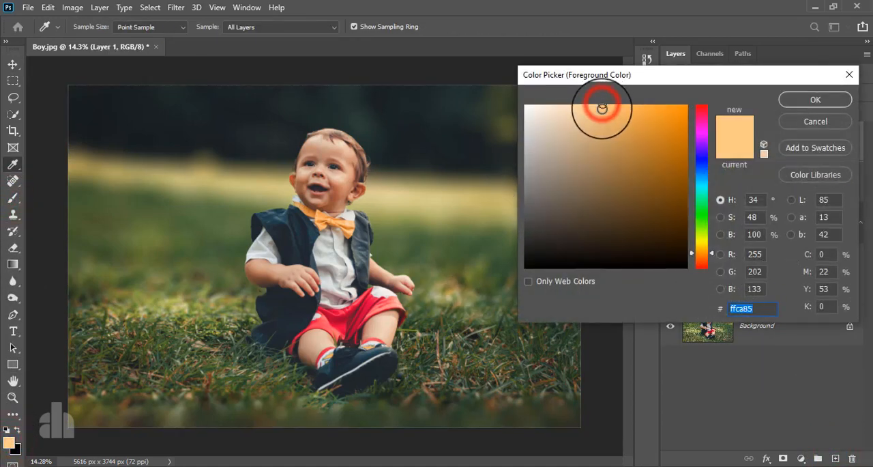
pyautogui.click(602, 106)
pyautogui.click(801, 101)
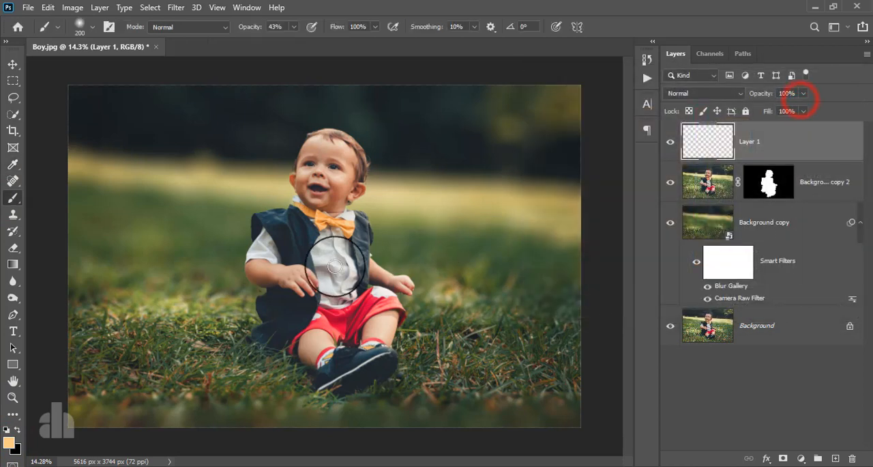
# Paint a single soft 2200 px brush dab at 100% opacity over the boy's chest on Layer 1.
pyautogui.press(']')
pyautogui.press(']')
pyautogui.press(']')
pyautogui.press(']')
pyautogui.press(']')
pyautogui.press(']')
pyautogui.press(']')
pyautogui.press(']')
pyautogui.press(']')
pyautogui.press(']')
pyautogui.press(']')
pyautogui.press(']')
pyautogui.press(']')
pyautogui.press(']')
pyautogui.press(']')
pyautogui.press(']')
pyautogui.press(']')
pyautogui.press(']')
pyautogui.press(']')
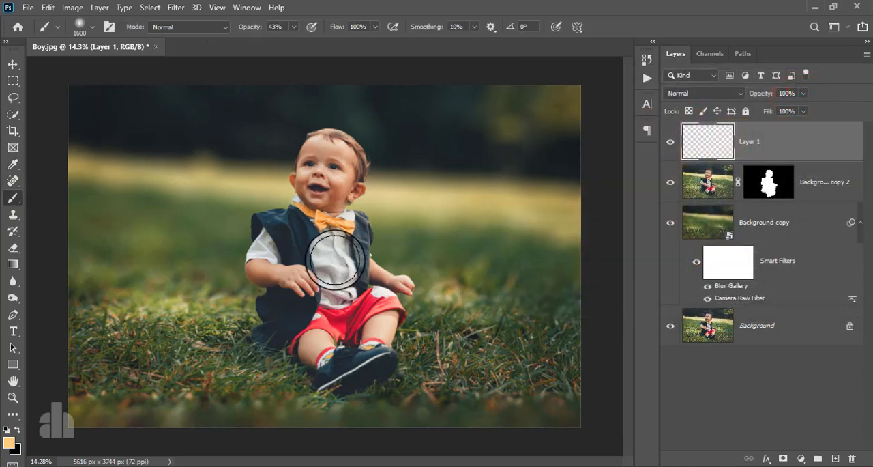
pyautogui.click(315, 259)
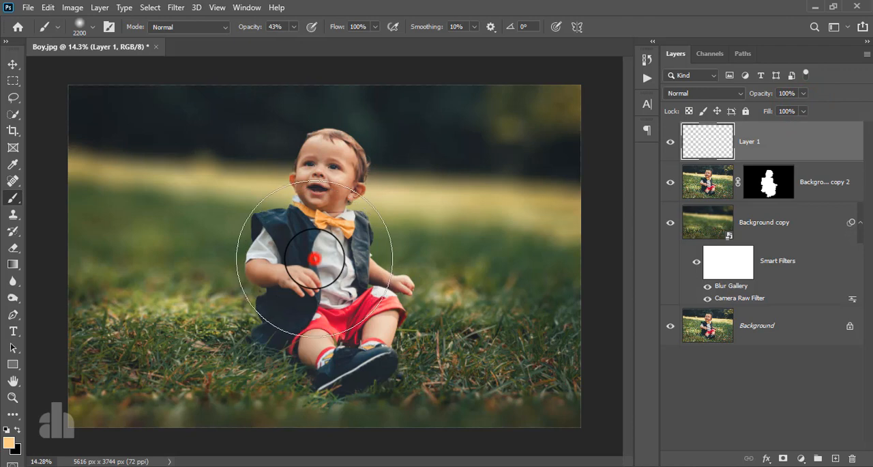
pyautogui.hotkey('ctrl', 'z')
pyautogui.click(293, 26)
pyautogui.moveTo(293, 44); pyautogui.dragTo(336, 41)
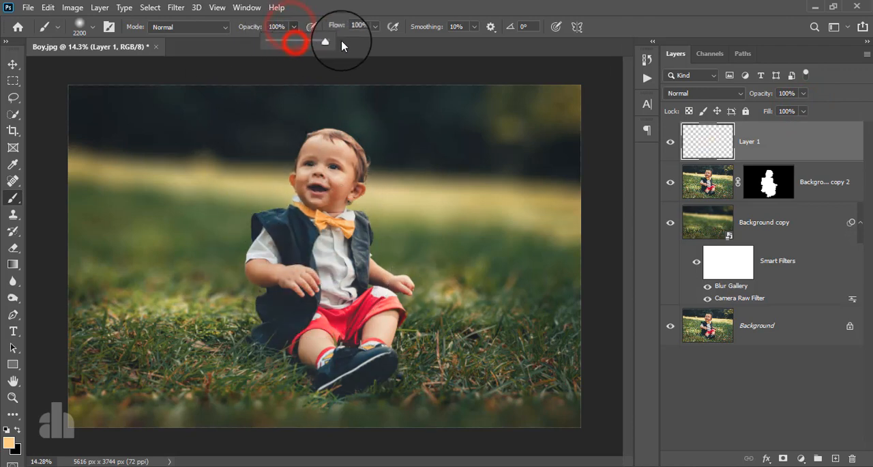
pyautogui.click(323, 271)
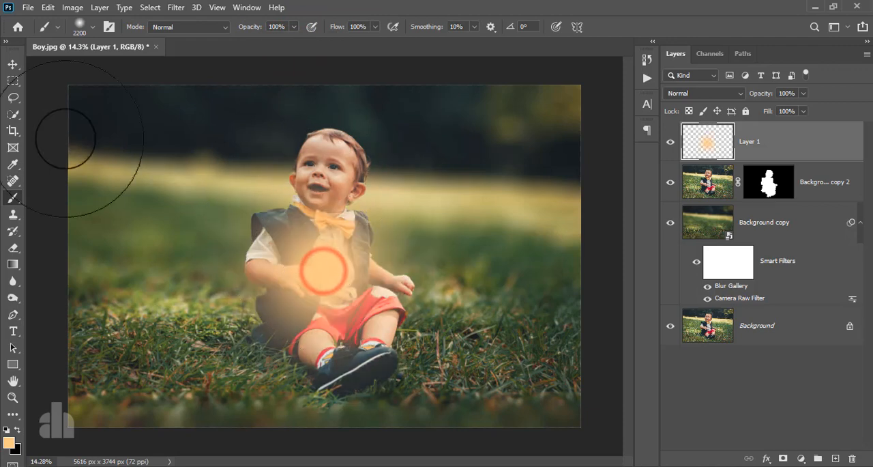
# Set the blend mode of Layer 1 to Screen.
pyautogui.click(13, 65)
pyautogui.click(691, 93)
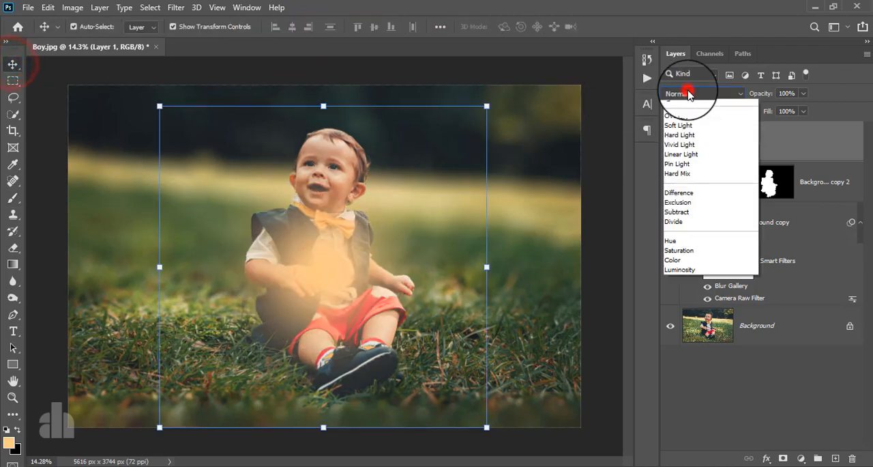
pyautogui.click(691, 200)
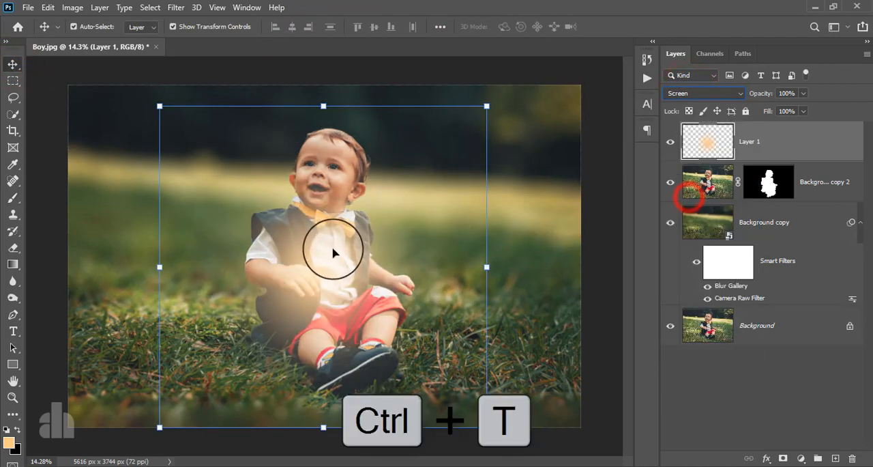
# Move the orange glow to the photo's upper right edge and scale it up proportionally to about 211%.
pyautogui.moveTo(335, 254); pyautogui.dragTo(473, 62)
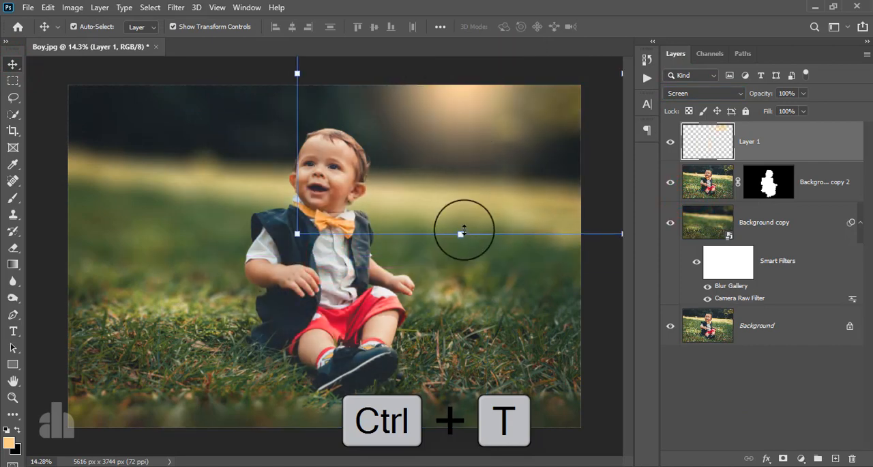
pyautogui.moveTo(464, 230); pyautogui.dragTo(472, 390)
pyautogui.moveTo(460, 177); pyautogui.dragTo(450, 97)
pyautogui.moveTo(445, 142)
pyautogui.mouseDown()
pyautogui.moveTo(493, 144)
pyautogui.moveTo(509, 203)
pyautogui.moveTo(447, 144)
pyautogui.moveTo(402, 139)
pyautogui.moveTo(438, 133)
pyautogui.mouseUp()
pyautogui.moveTo(441, 294); pyautogui.dragTo(453, 466)
pyautogui.moveTo(428, 297); pyautogui.dragTo(363, 170)
pyautogui.moveTo(390, 146); pyautogui.dragTo(460, 173)
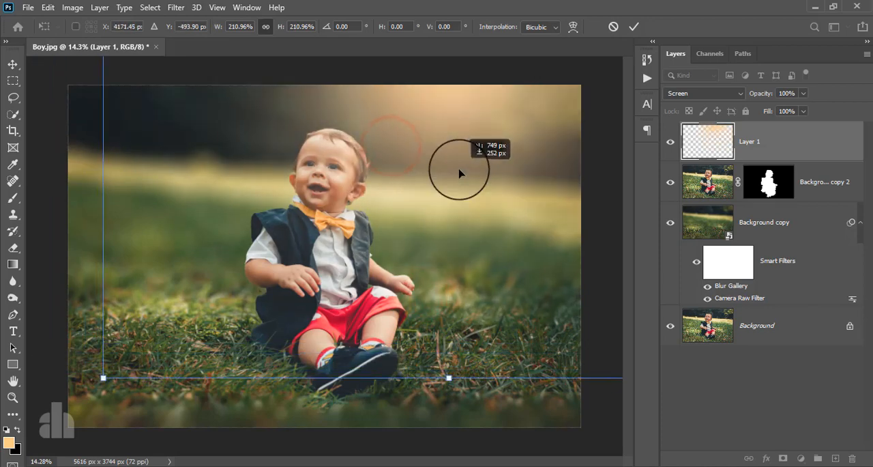
pyautogui.moveTo(481, 126)
pyautogui.mouseDown()
pyautogui.moveTo(487, 158)
pyautogui.moveTo(454, 131)
pyautogui.moveTo(461, 142)
pyautogui.mouseUp()
pyautogui.click(634, 27)
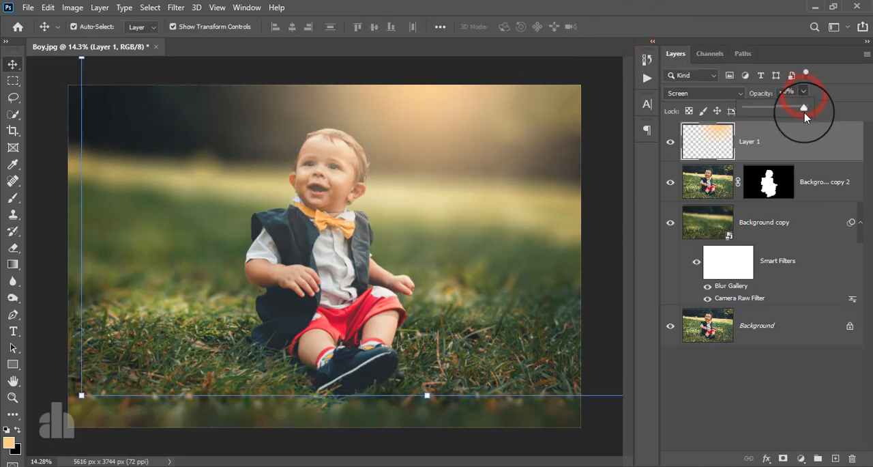
# Lower the opacity of Layer 1 to 62% and add a layer mask to it.
pyautogui.moveTo(805, 109); pyautogui.dragTo(782, 111)
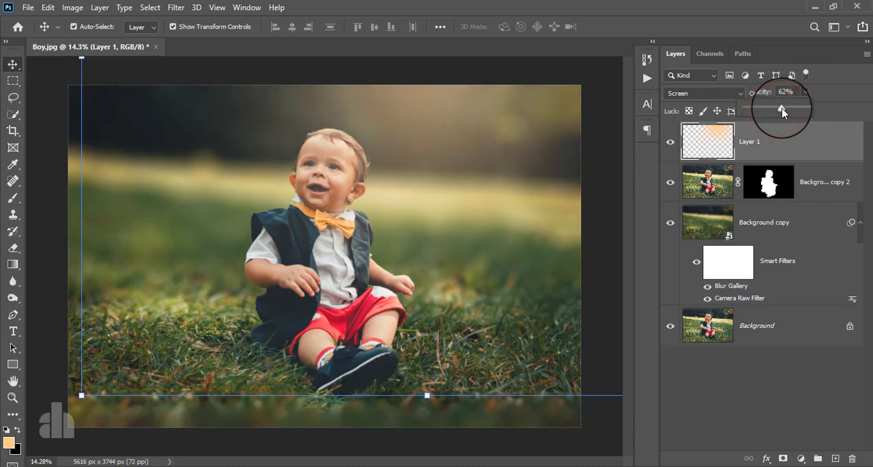
pyautogui.click(792, 154)
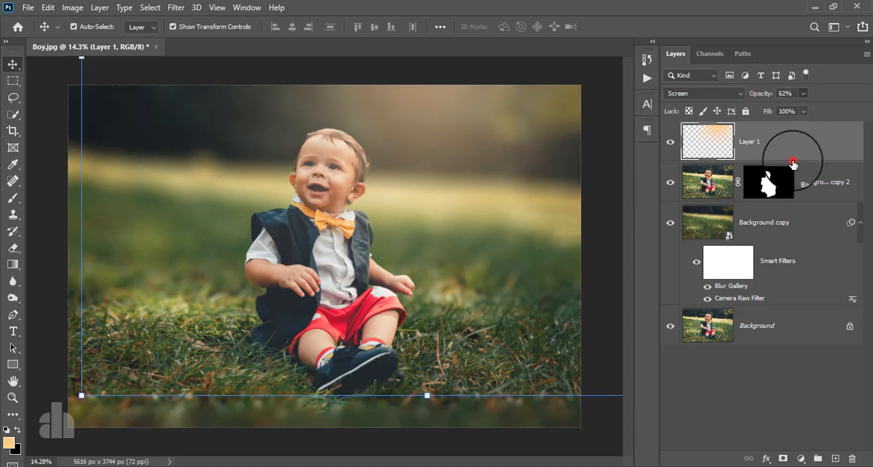
pyautogui.click(781, 462)
# Paint Layer 1's mask over the boy's face and chest with an 800 px black brush at 34% opacity, comparing with the layer hidden.
pyautogui.click(13, 198)
pyautogui.press('d')
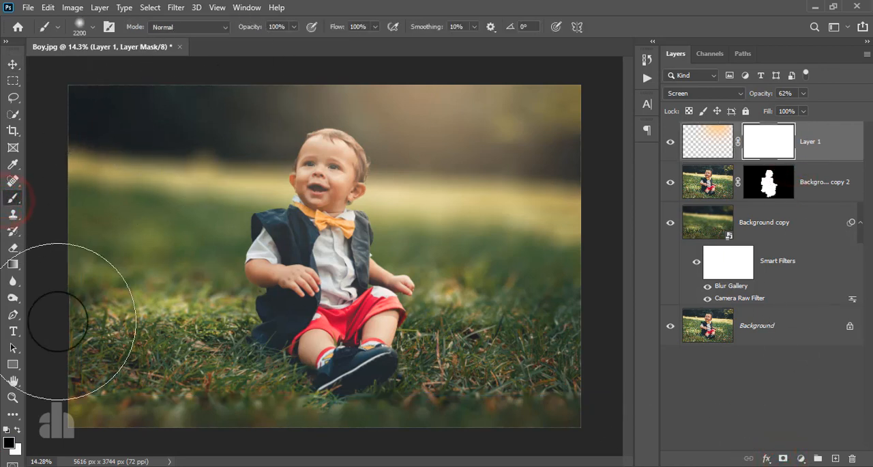
pyautogui.click(293, 27)
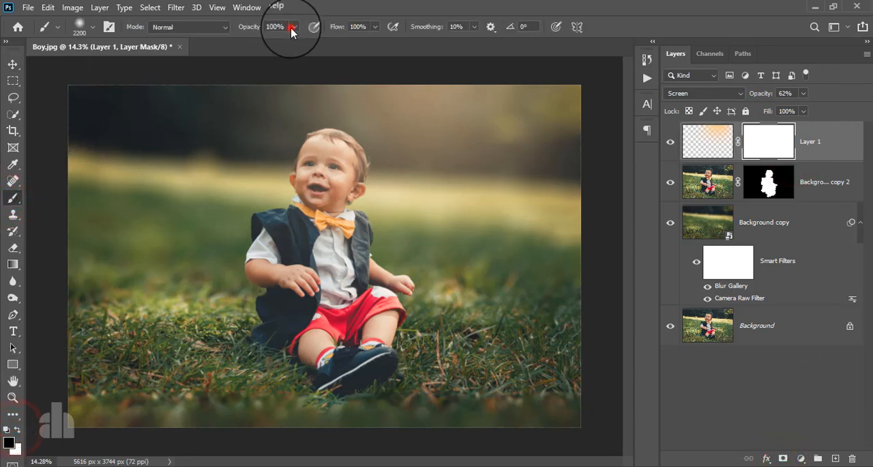
pyautogui.click(256, 41)
pyautogui.click(419, 5)
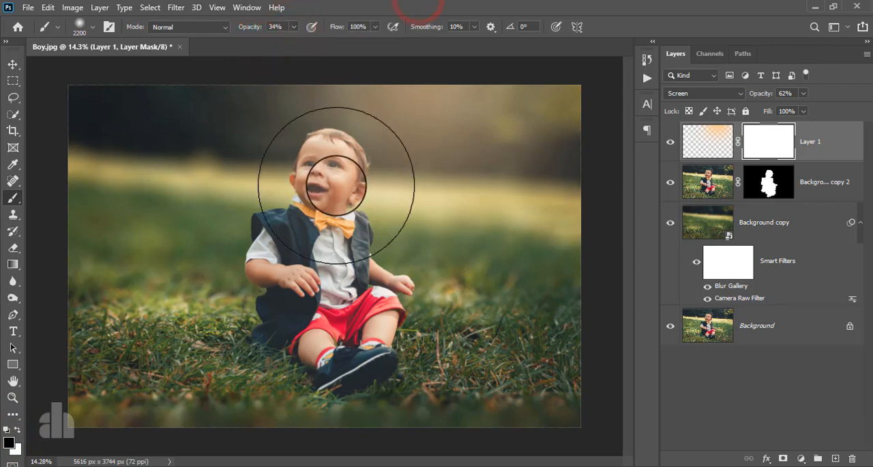
pyautogui.press('[')
pyautogui.press('[')
pyautogui.press('[')
pyautogui.press('[')
pyautogui.press('[')
pyautogui.press('[')
pyautogui.press('[')
pyautogui.press('[')
pyautogui.press('[')
pyautogui.press('[')
pyautogui.press('[')
pyautogui.press('[')
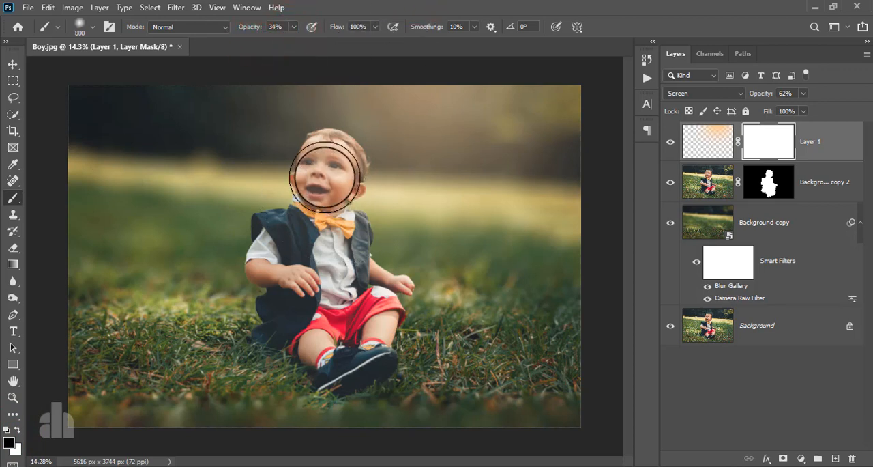
pyautogui.click(323, 177)
pyautogui.moveTo(322, 177); pyautogui.dragTo(316, 239)
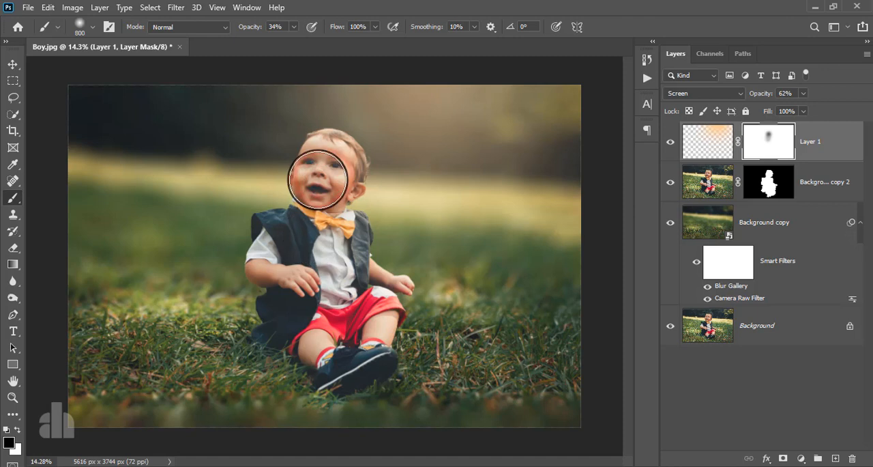
pyautogui.moveTo(317, 180); pyautogui.dragTo(318, 222)
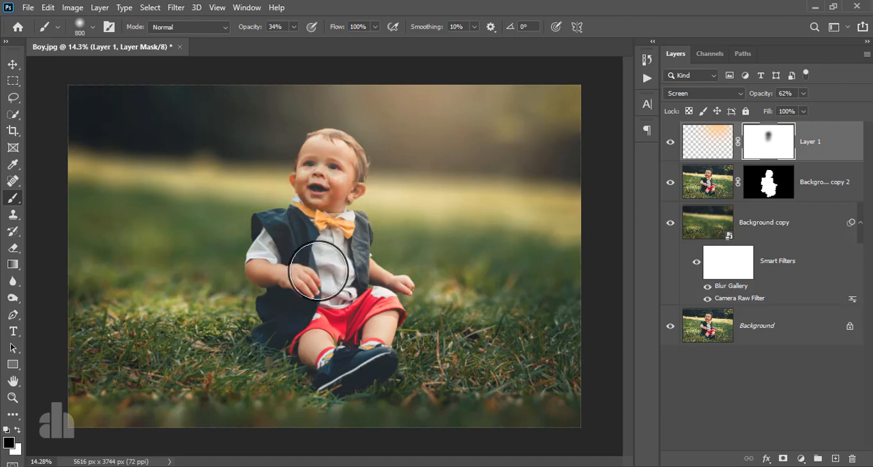
pyautogui.click(670, 141)
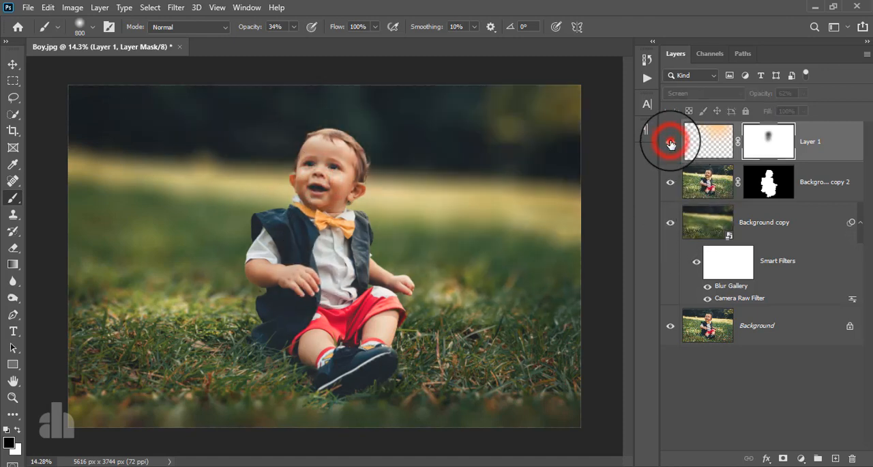
pyautogui.click(671, 141)
# Stamp all visible layers into a new layer above Layer 1 and convert it to a smart object for Smart Filters.
pyautogui.scroll(-3, 361, 230)
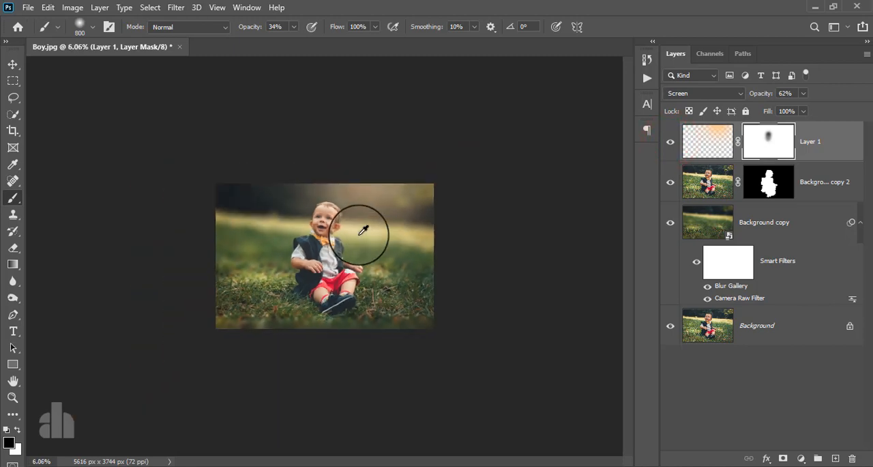
pyautogui.scroll(3, 363, 230)
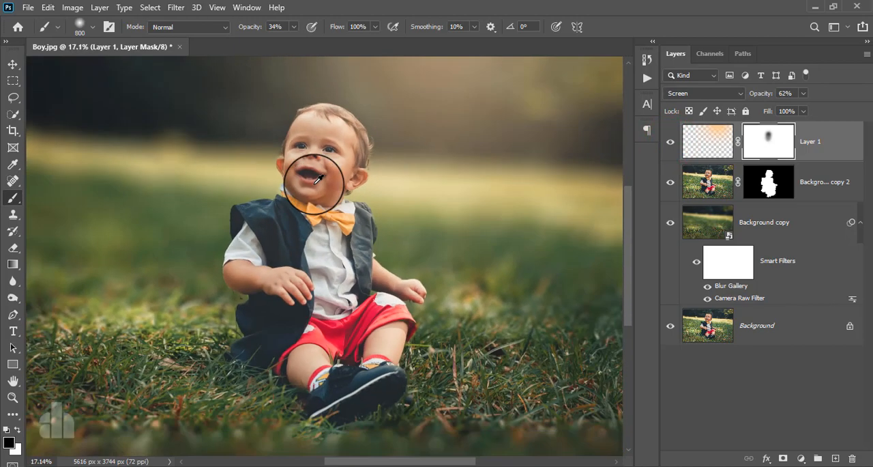
pyautogui.scroll(-2, 318, 179)
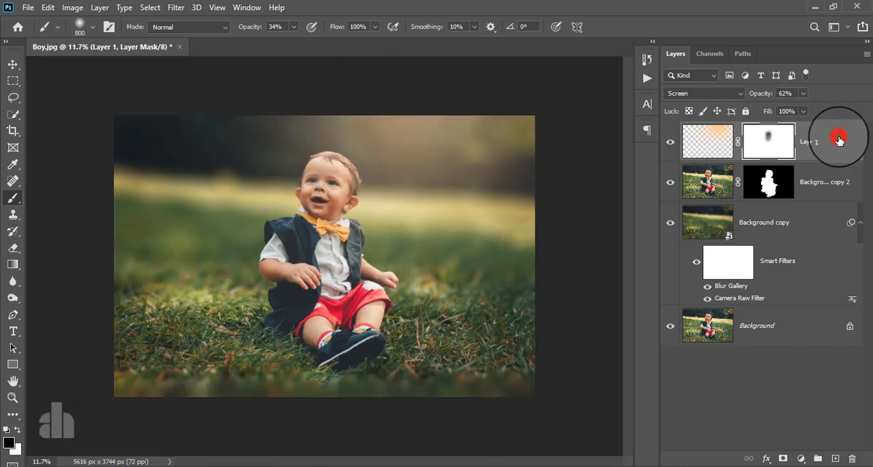
pyautogui.click(840, 139)
pyautogui.hotkey('ctrl', 'alt', 'shift', 'e')
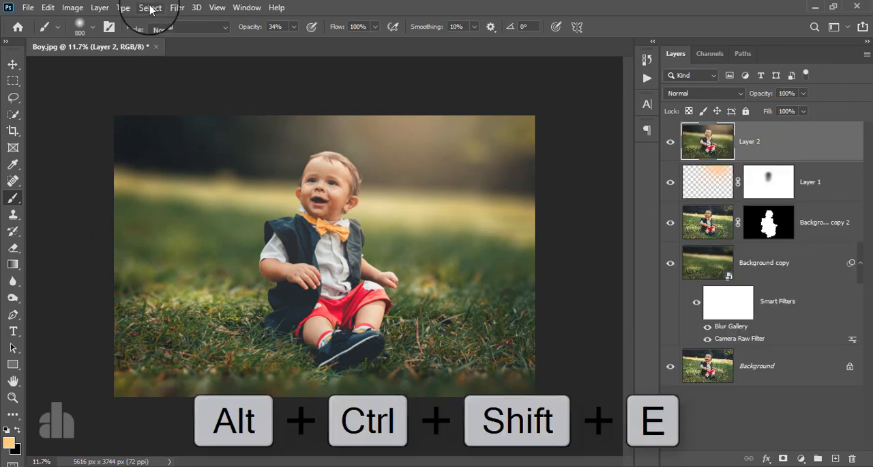
pyautogui.click(175, 8)
pyautogui.click(179, 39)
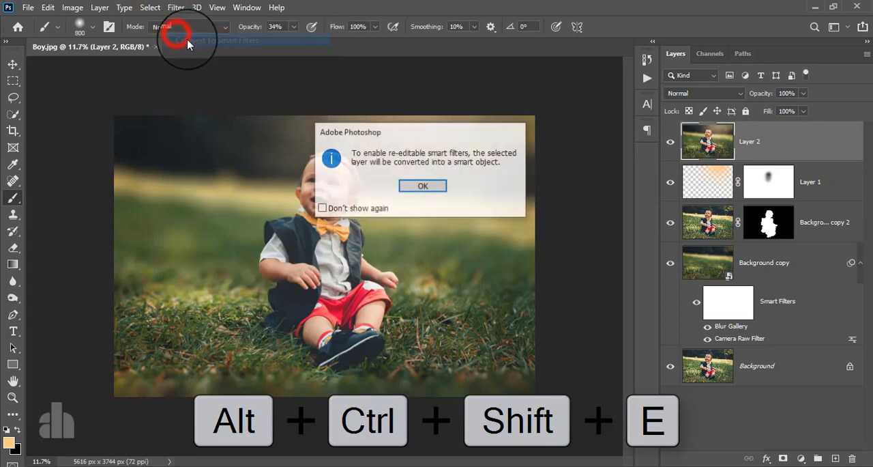
pyautogui.click(428, 188)
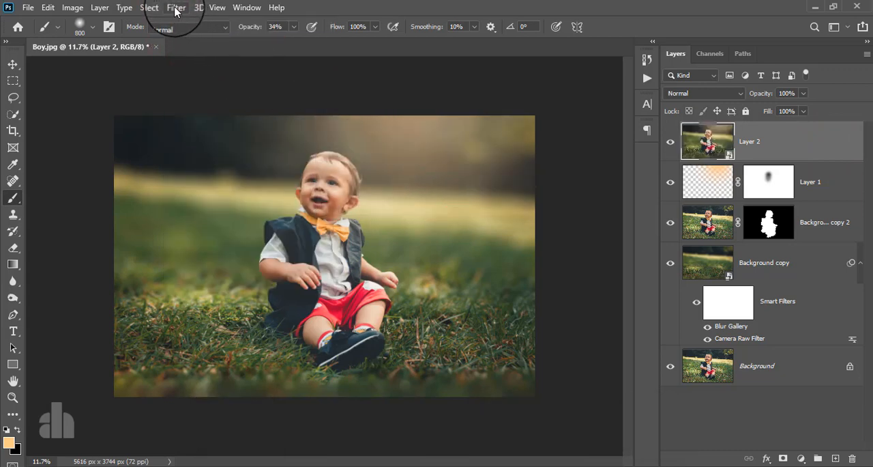
# Open the Camera Raw Filter on Layer 2 and set Highlights +38, Shadows -43, Whites +16 and Blacks -9.
pyautogui.click(175, 7)
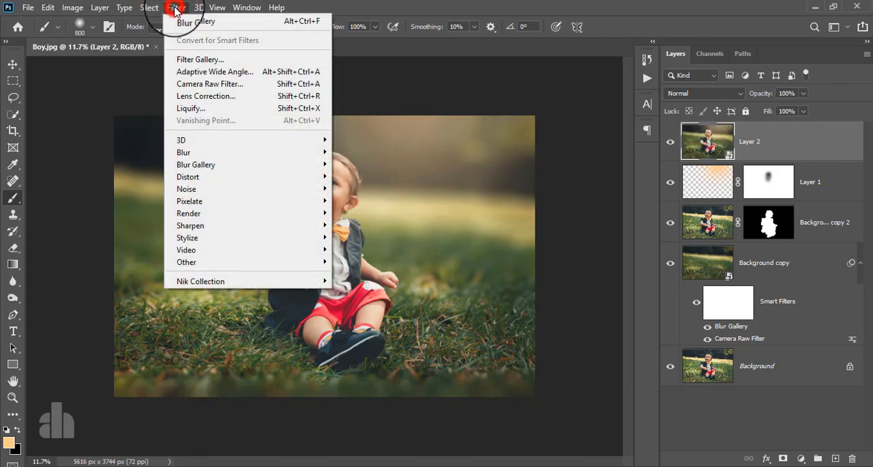
pyautogui.click(214, 84)
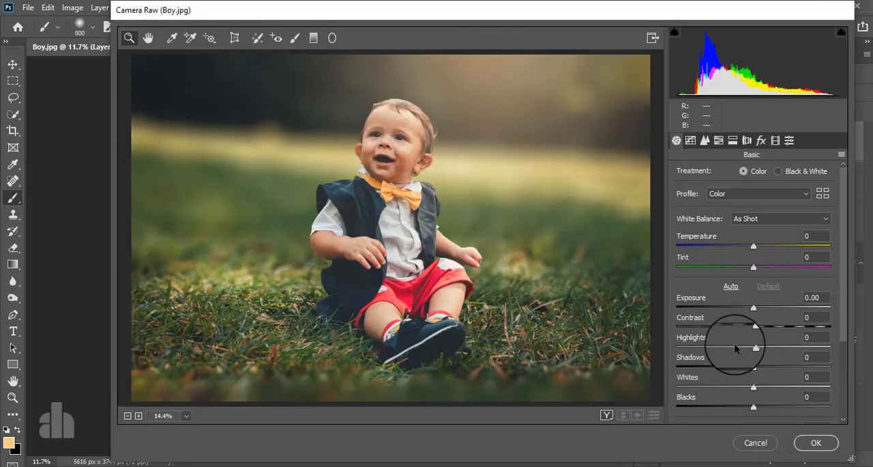
pyautogui.scroll(-1, 737, 341)
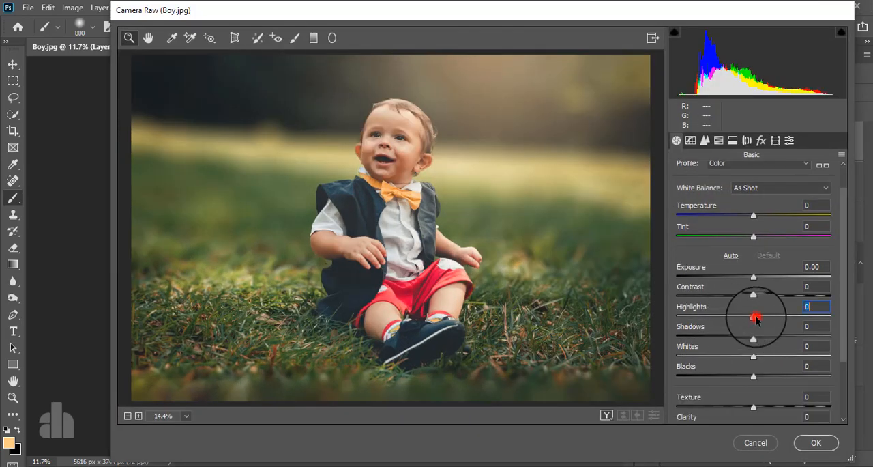
pyautogui.moveTo(756, 318); pyautogui.dragTo(745, 380)
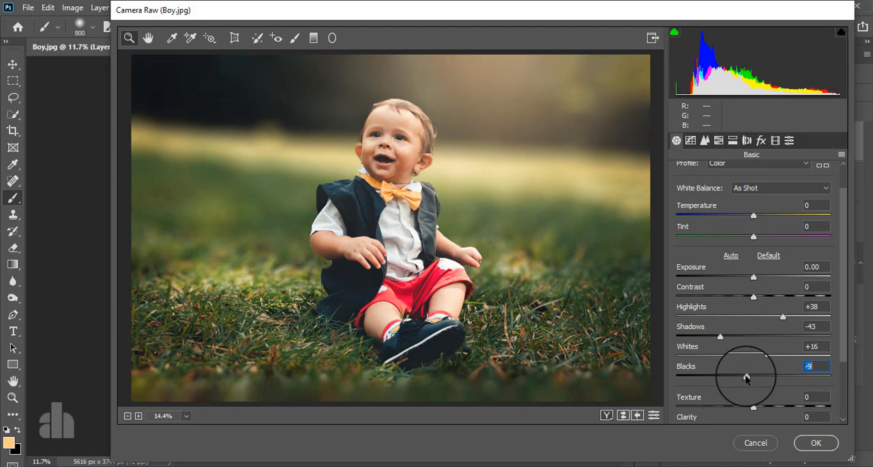
pyautogui.moveTo(746, 377); pyautogui.dragTo(746, 380)
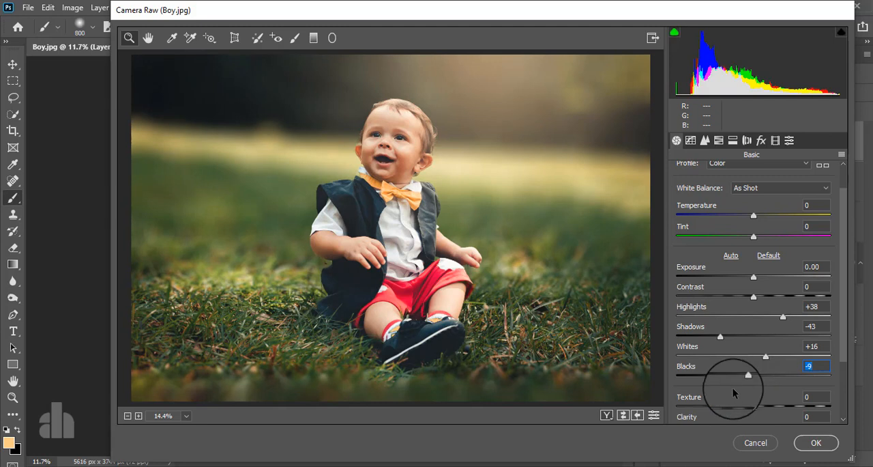
# Add three points to the RGB point tone curve, in the shadows, midtones and highlights.
pyautogui.scroll(-3, 735, 291)
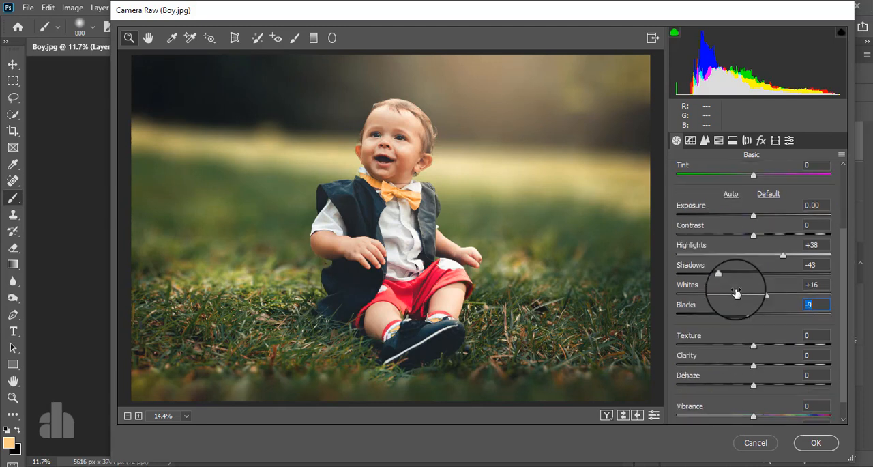
pyautogui.click(690, 140)
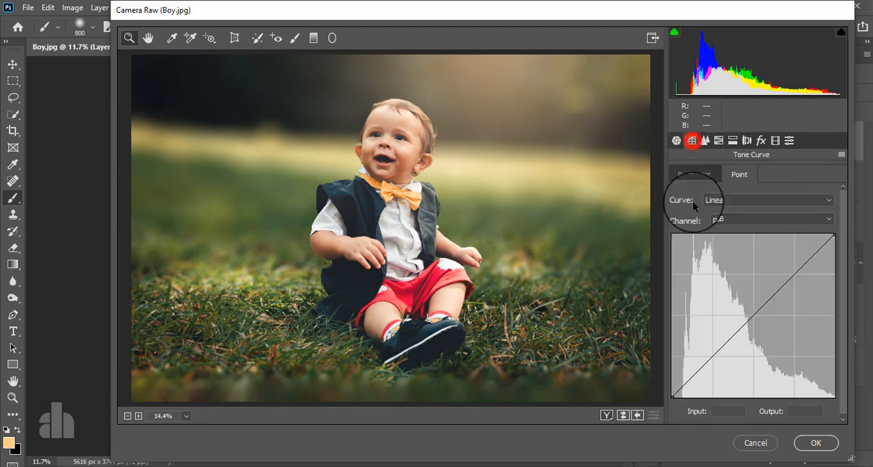
pyautogui.click(711, 354)
pyautogui.click(754, 314)
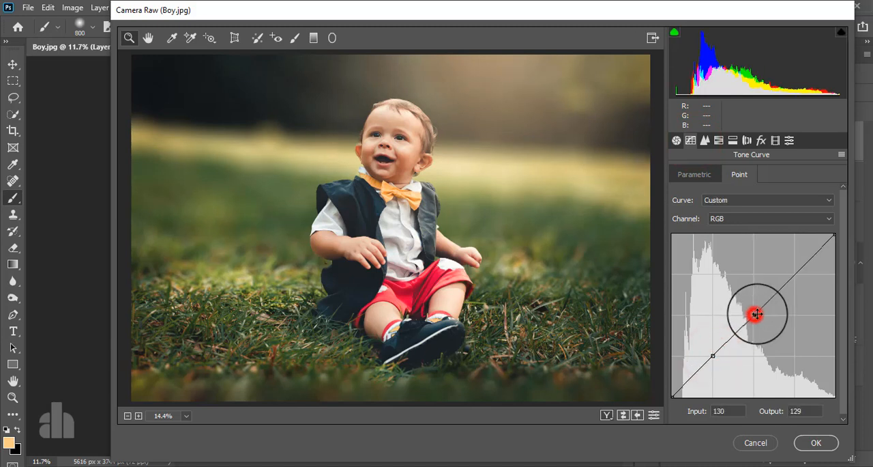
pyautogui.click(796, 270)
pyautogui.moveTo(673, 395); pyautogui.dragTo(663, 383)
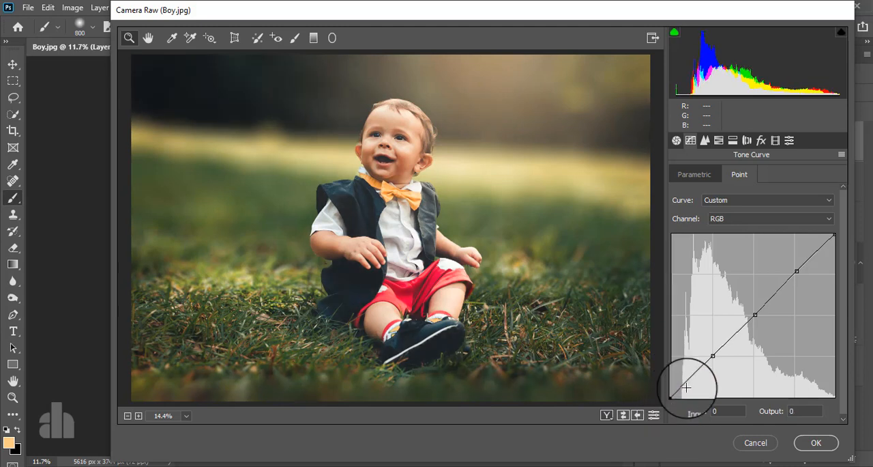
# Shape the RGB curve into a gentle S with input/output points at 63/58, 130/133 and 195/203.
pyautogui.moveTo(713, 356); pyautogui.dragTo(714, 360)
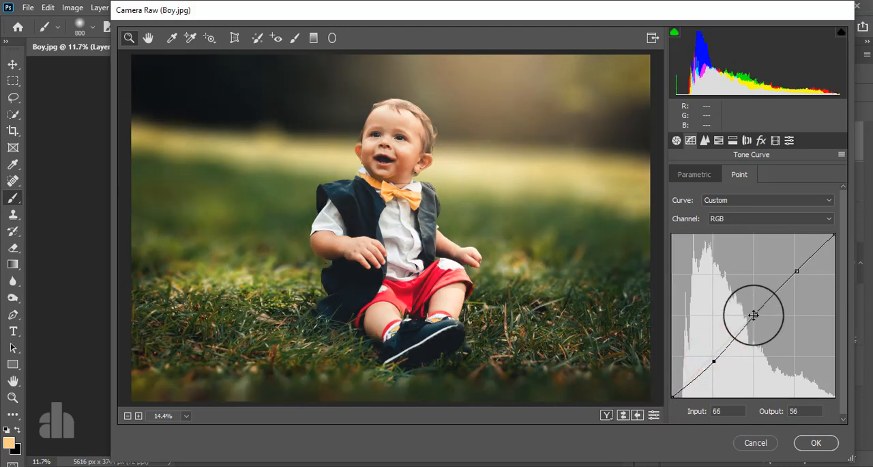
pyautogui.moveTo(754, 314); pyautogui.dragTo(754, 311)
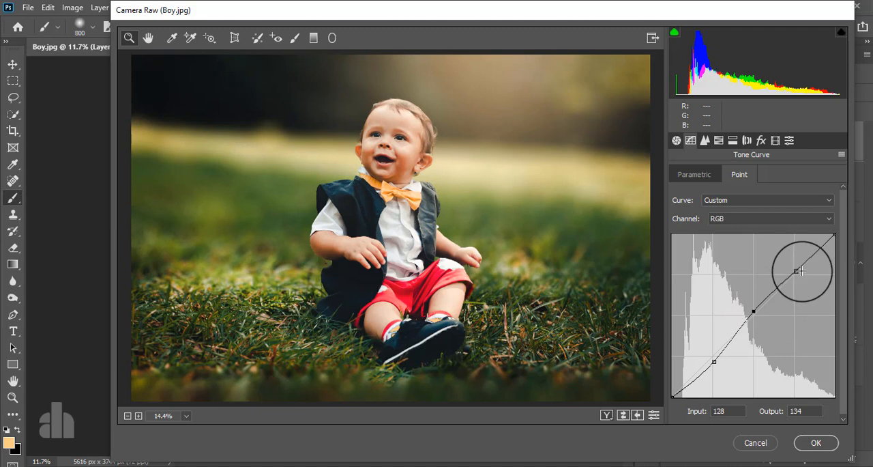
pyautogui.click(798, 271)
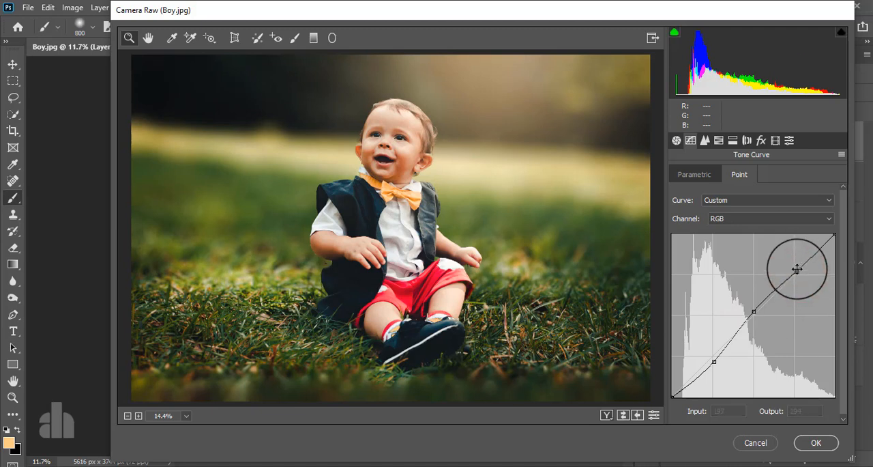
pyautogui.click(796, 267)
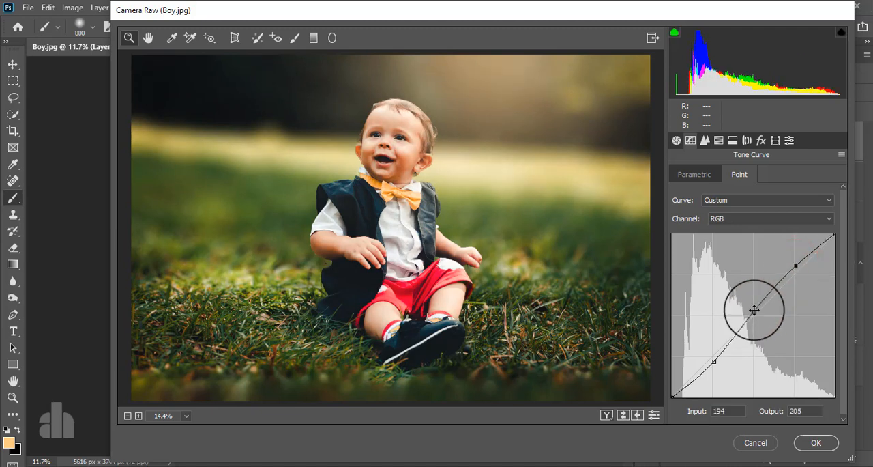
pyautogui.click(714, 361)
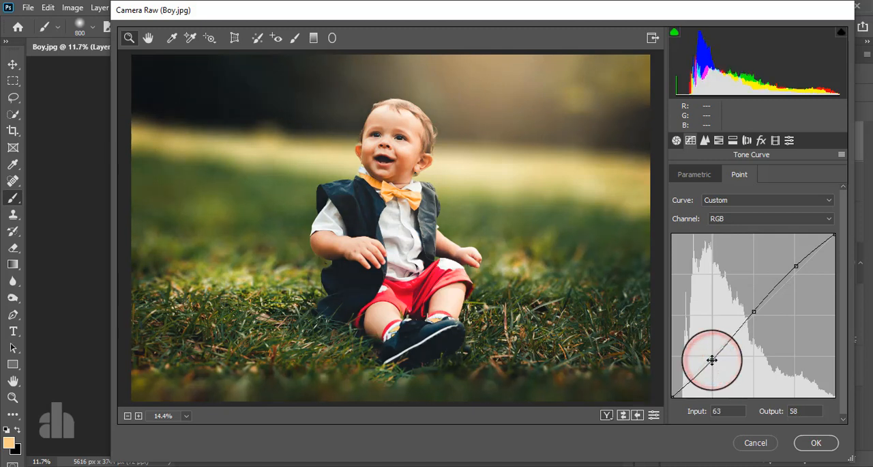
pyautogui.moveTo(754, 311); pyautogui.dragTo(755, 312)
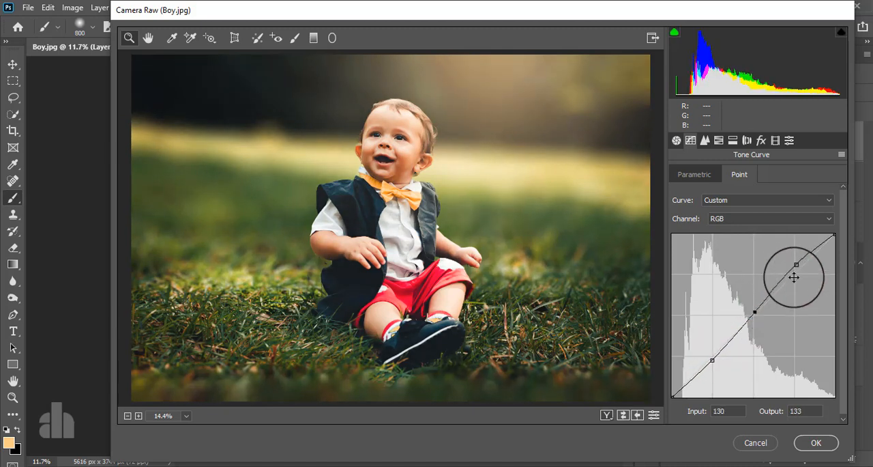
pyautogui.moveTo(795, 266); pyautogui.dragTo(797, 267)
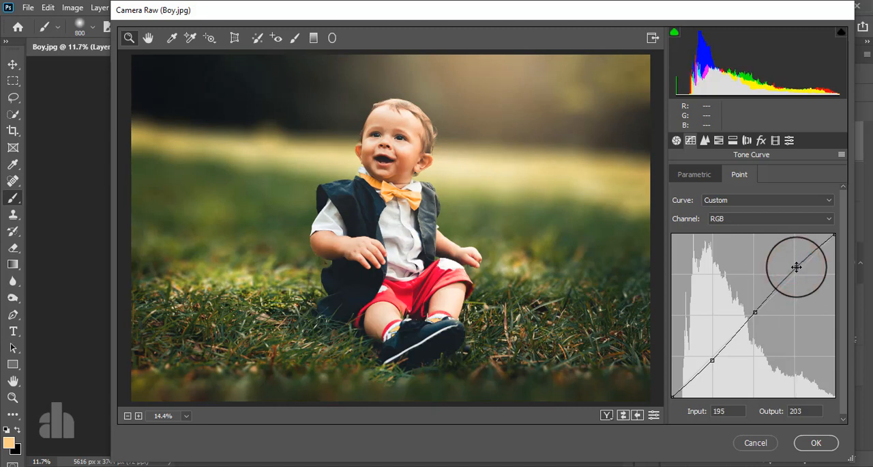
# In the Blue channel curve, anchor the midtones, lift the black point and set the shadow point to input 58, output 66.
pyautogui.click(737, 217)
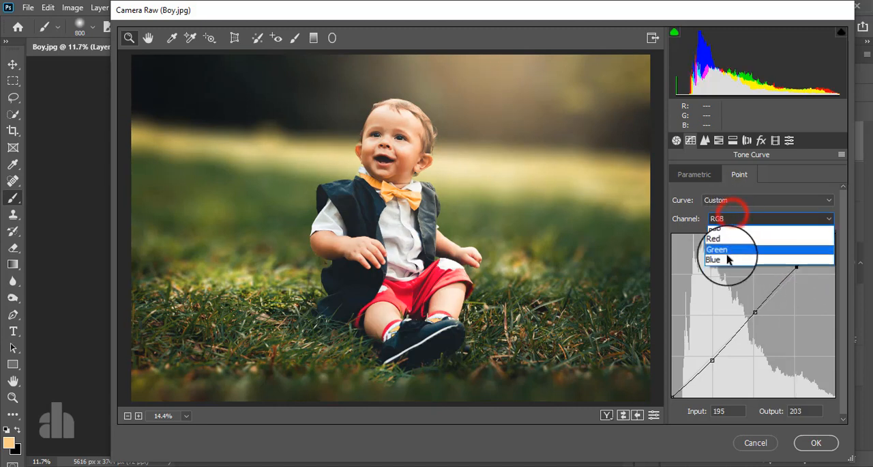
pyautogui.click(728, 254)
pyautogui.click(713, 356)
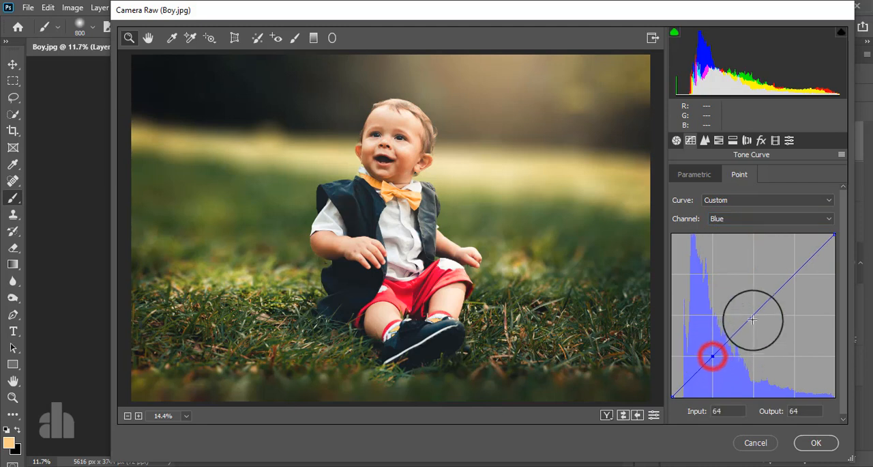
pyautogui.click(754, 315)
pyautogui.click(672, 398)
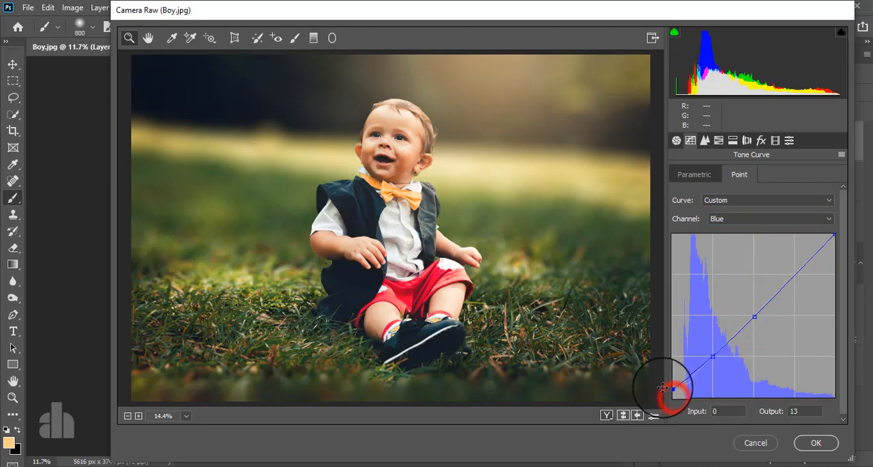
pyautogui.moveTo(671, 406); pyautogui.dragTo(659, 385)
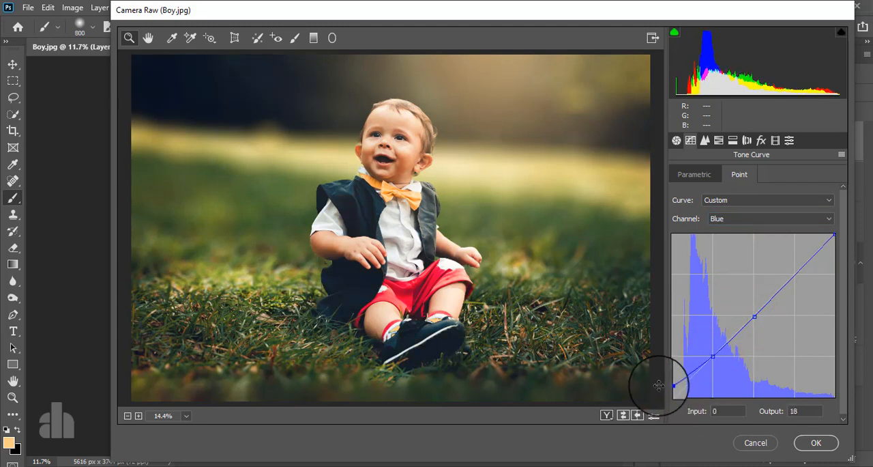
pyautogui.moveTo(713, 356); pyautogui.dragTo(709, 352)
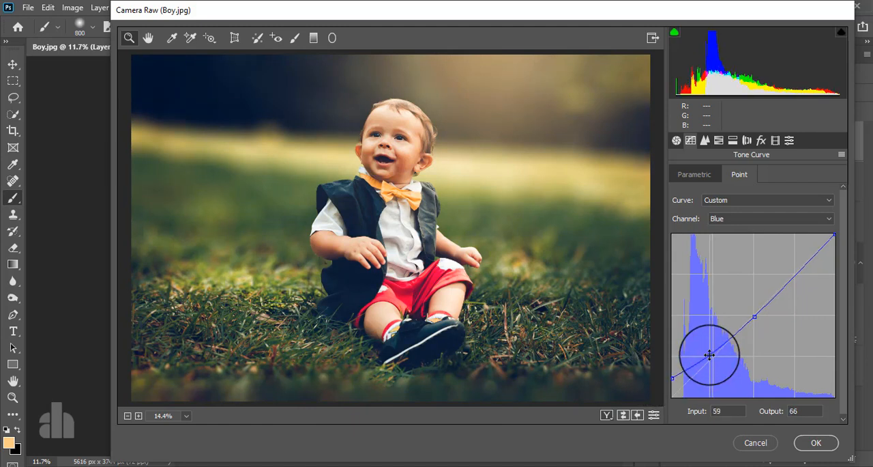
pyautogui.moveTo(710, 355); pyautogui.dragTo(709, 354)
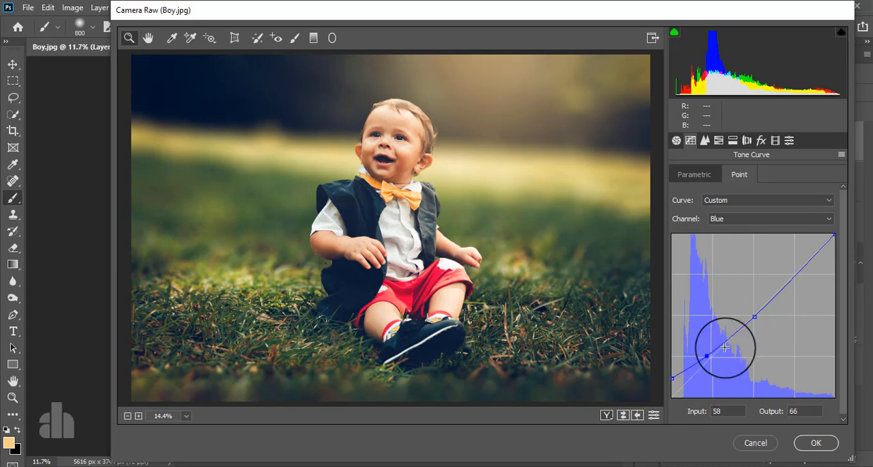
# Set the HSL saturation to Reds +6, Oranges +8, Yellows -13 and Greens -15.
pyautogui.click(719, 140)
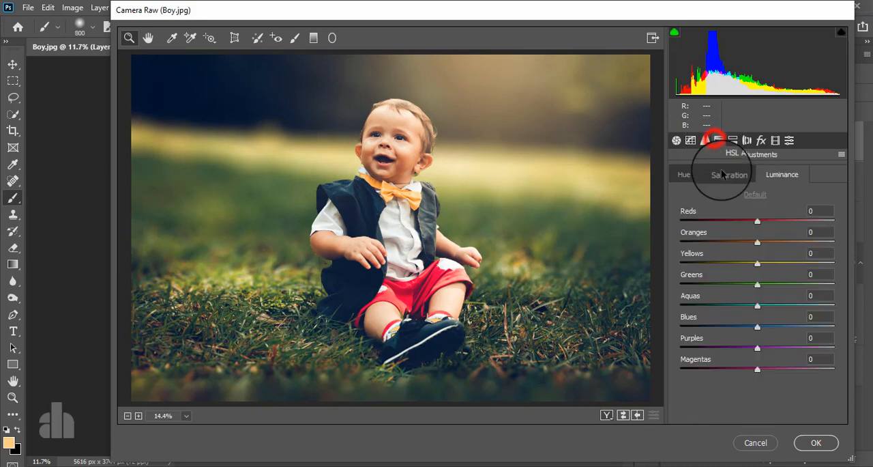
pyautogui.click(723, 174)
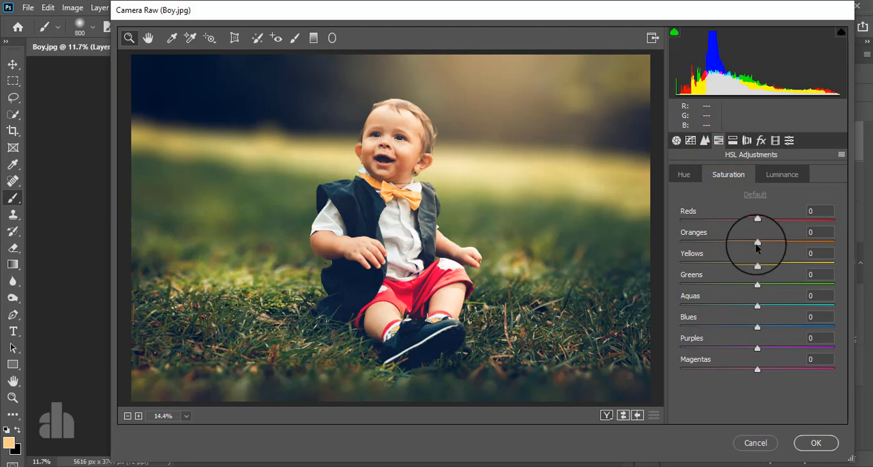
pyautogui.moveTo(757, 243); pyautogui.dragTo(746, 285)
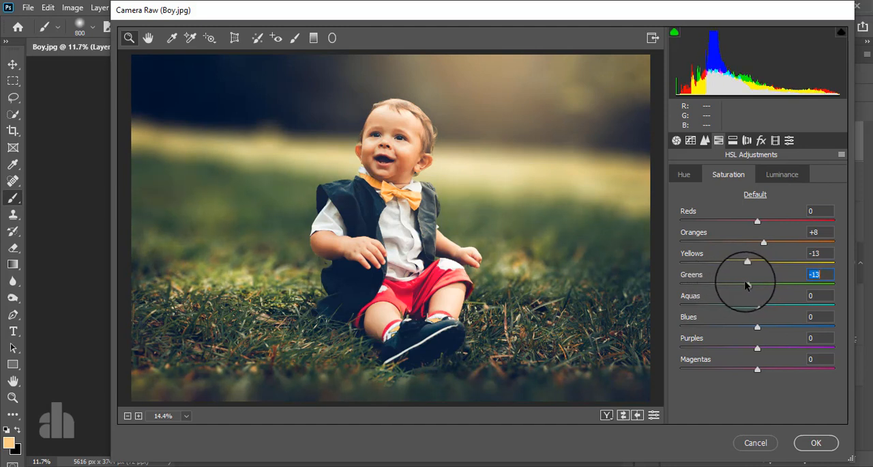
pyautogui.click(756, 194)
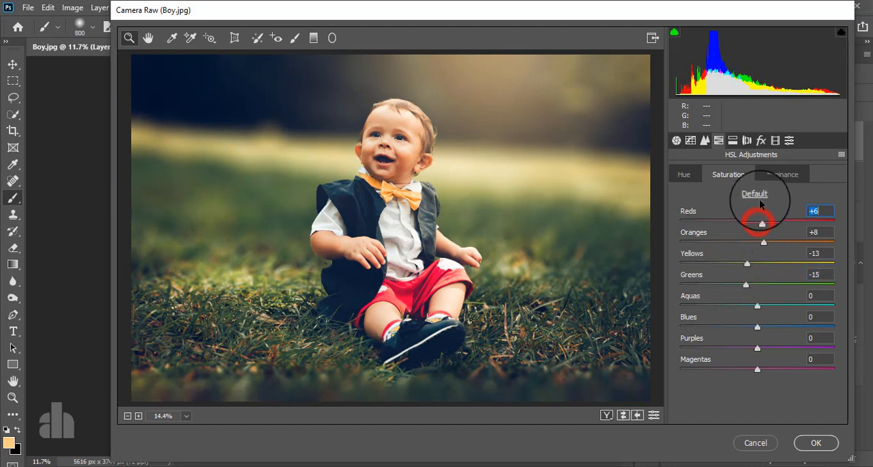
# Set the HSL luminance to Oranges +19, Yellows -17 and Greens -34.
pyautogui.click(778, 174)
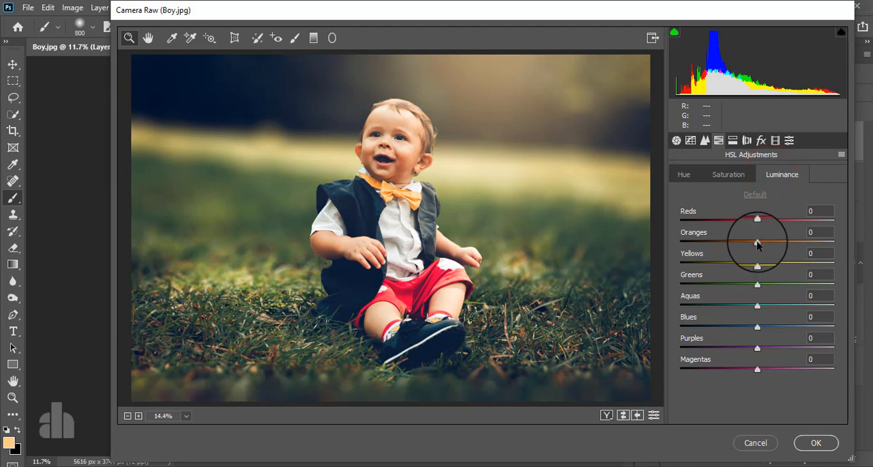
pyautogui.moveTo(757, 242); pyautogui.dragTo(745, 264)
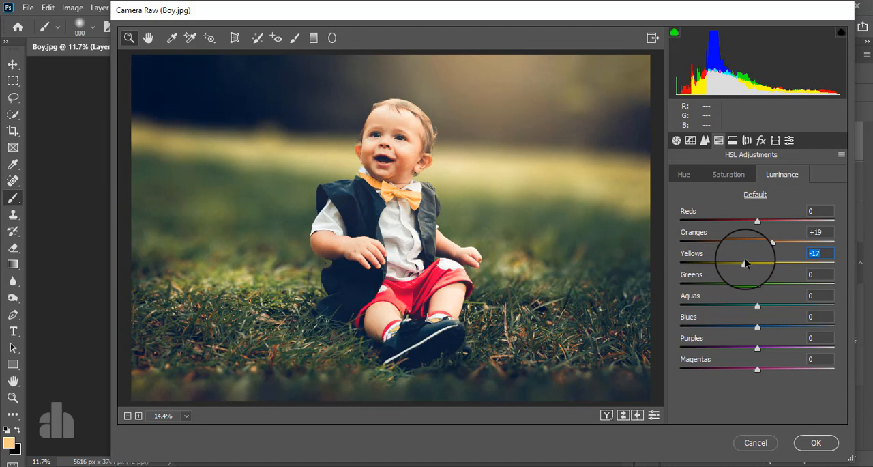
pyautogui.moveTo(758, 285); pyautogui.dragTo(731, 293)
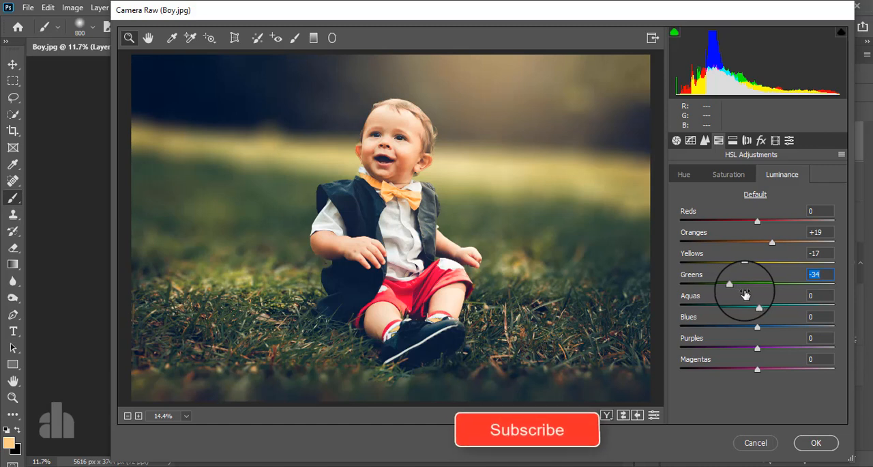
# Split-tone the image with Highlights Hue 65, Saturation 10 and Shadows Hue 237, Saturation 10.
pyautogui.click(732, 140)
pyautogui.moveTo(691, 215); pyautogui.dragTo(708, 196)
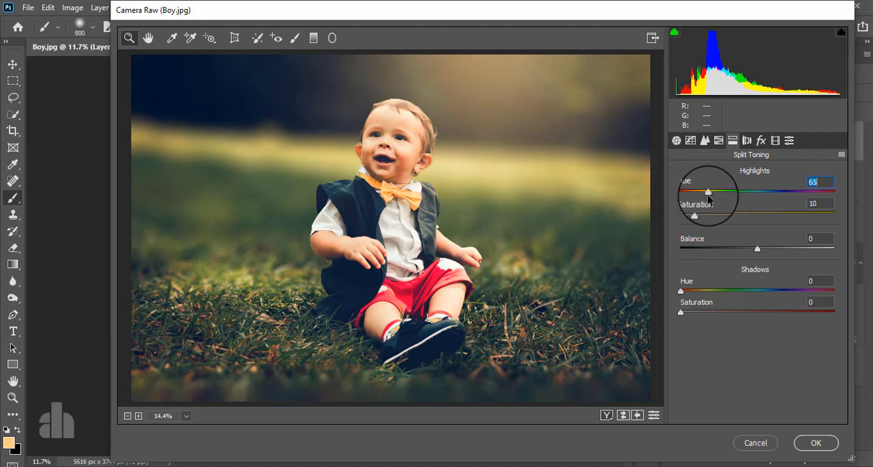
pyautogui.click(696, 312)
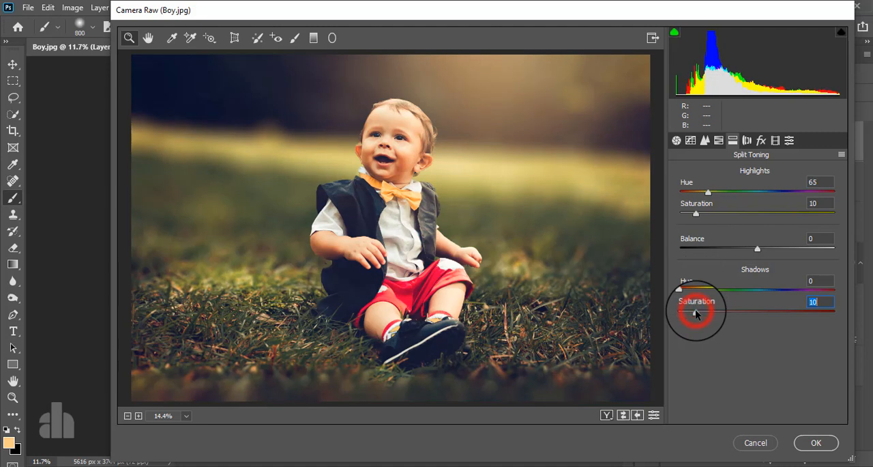
pyautogui.click(681, 292)
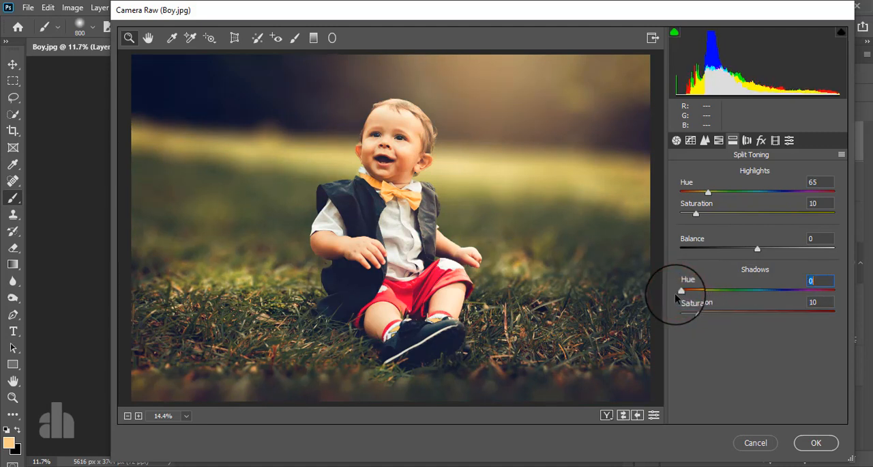
pyautogui.moveTo(675, 292); pyautogui.dragTo(781, 287)
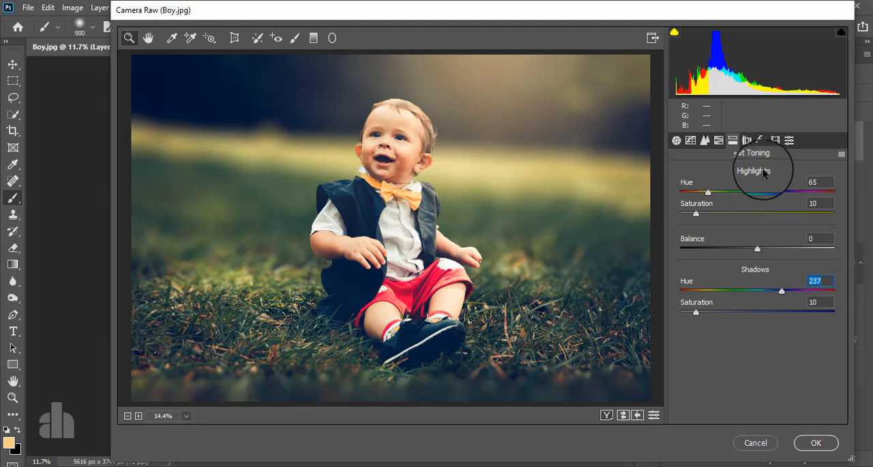
# Add a Highlight Priority post-crop vignette with Amount -15, Midpoint 45, Roundness +100 and Feather 77.
pyautogui.click(761, 140)
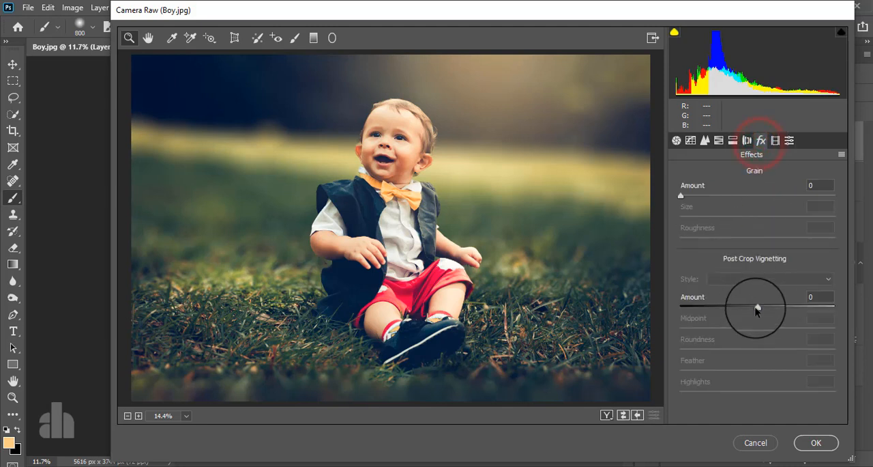
pyautogui.moveTo(756, 309); pyautogui.dragTo(838, 352)
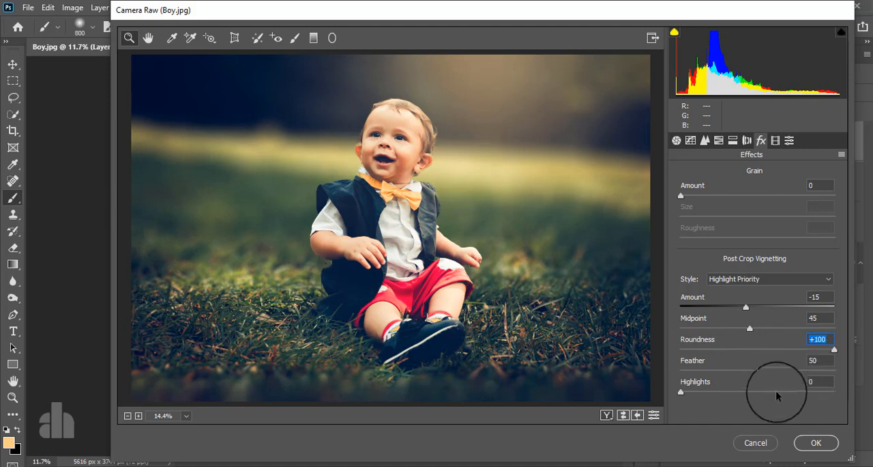
pyautogui.click(757, 371)
pyautogui.moveTo(779, 367); pyautogui.dragTo(799, 369)
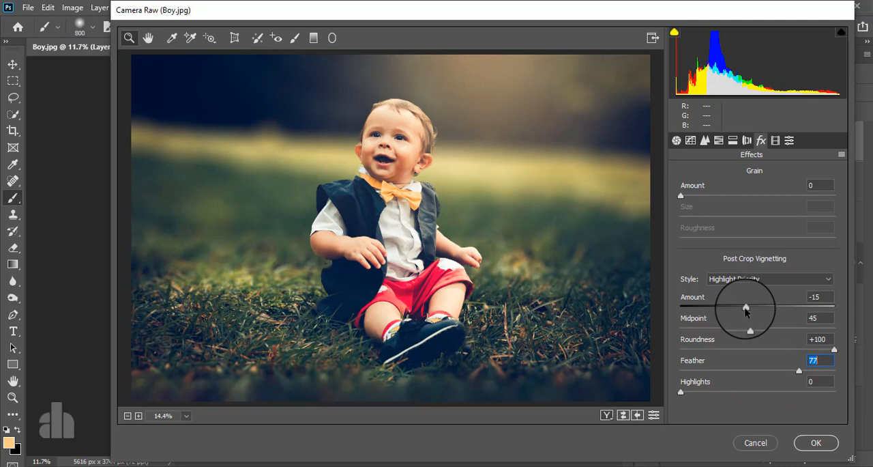
# Apply the Camera Raw grade to Layer 2 and compare the image with that layer hidden and shown.
pyautogui.click(814, 441)
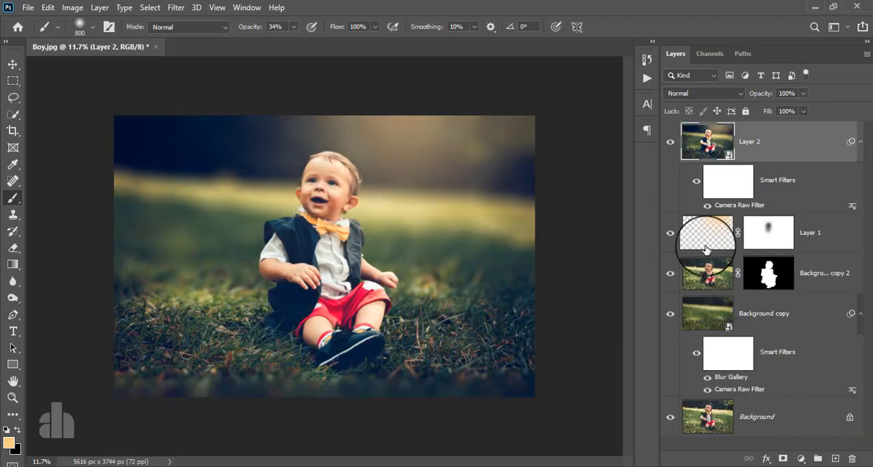
pyautogui.click(672, 145)
pyautogui.click(672, 145)
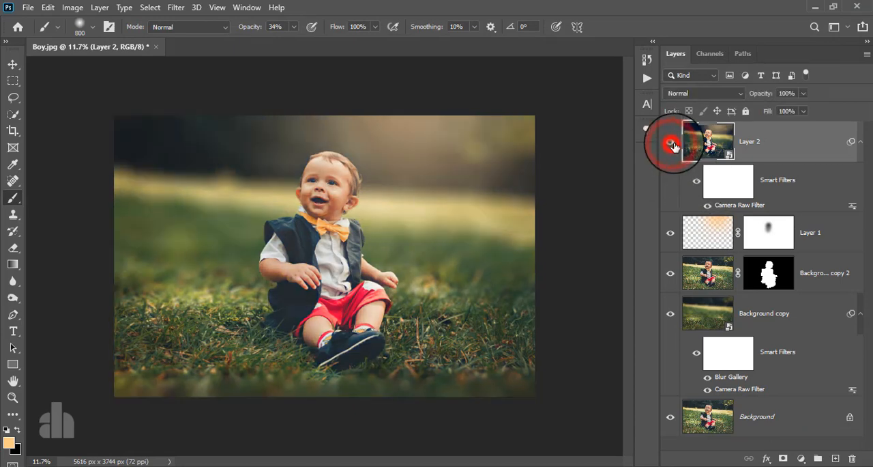
# Open Nik Collection's Color Efex Pro 4 on Layer 2 as a smart filter and choose the Cross Processing filter.
pyautogui.click(792, 143)
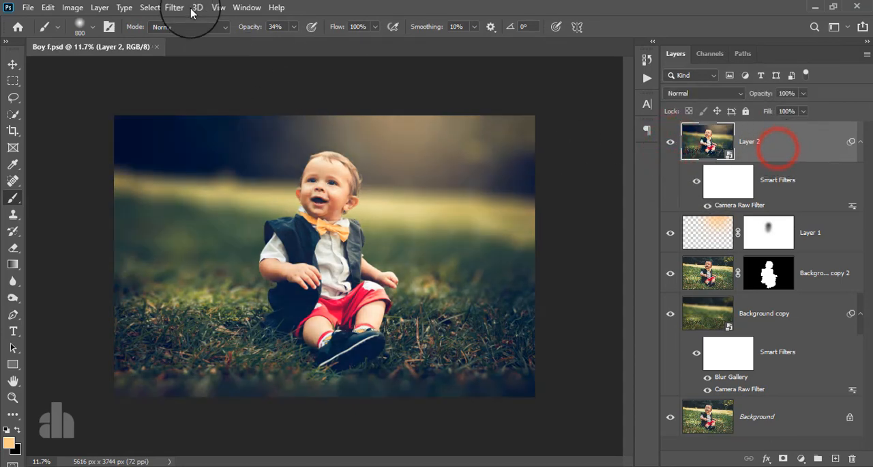
pyautogui.click(176, 8)
pyautogui.moveTo(217, 281)
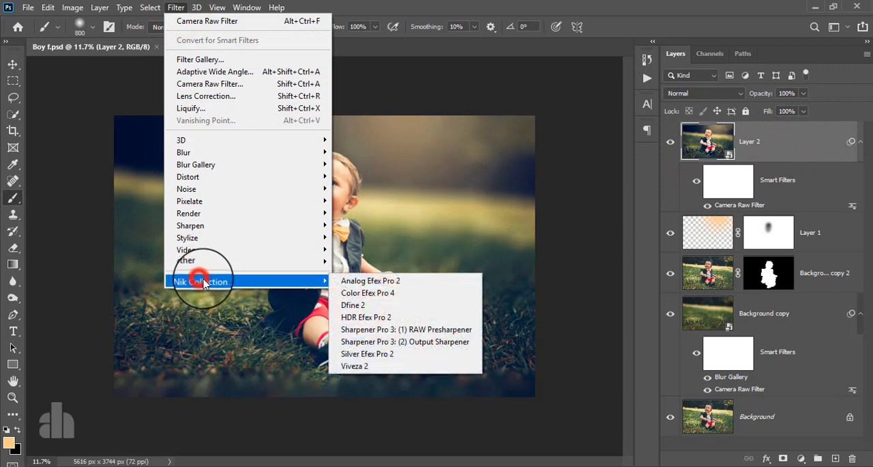
pyautogui.click(354, 293)
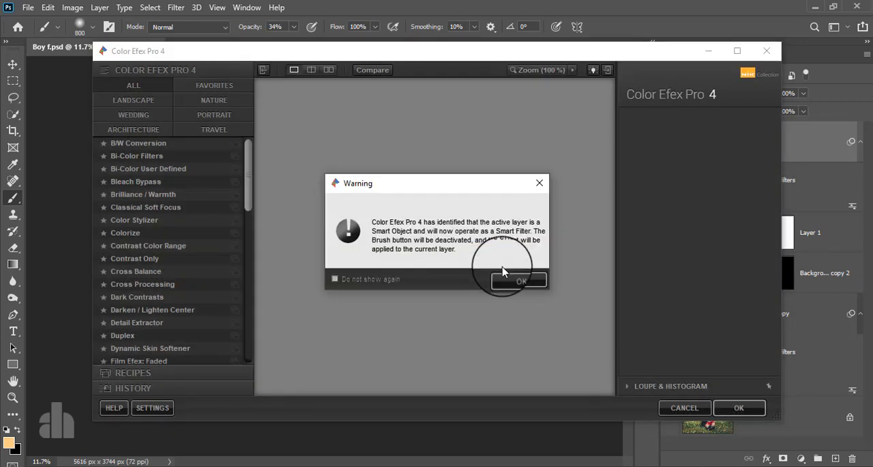
pyautogui.click(507, 282)
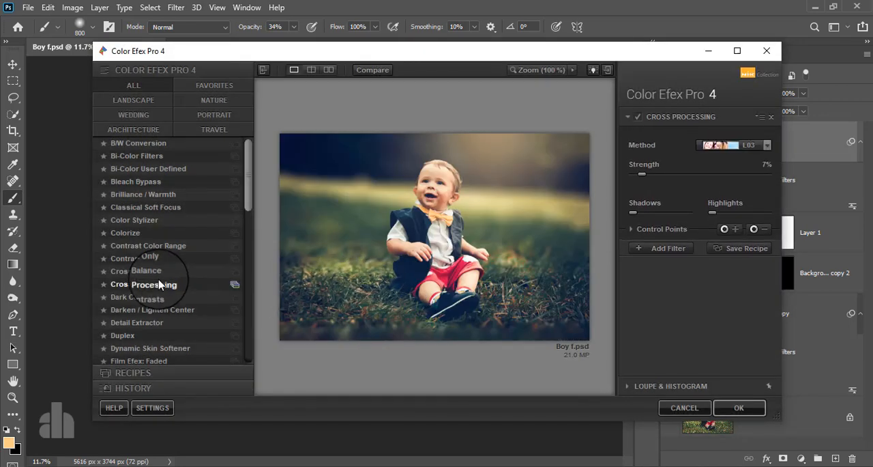
pyautogui.click(157, 284)
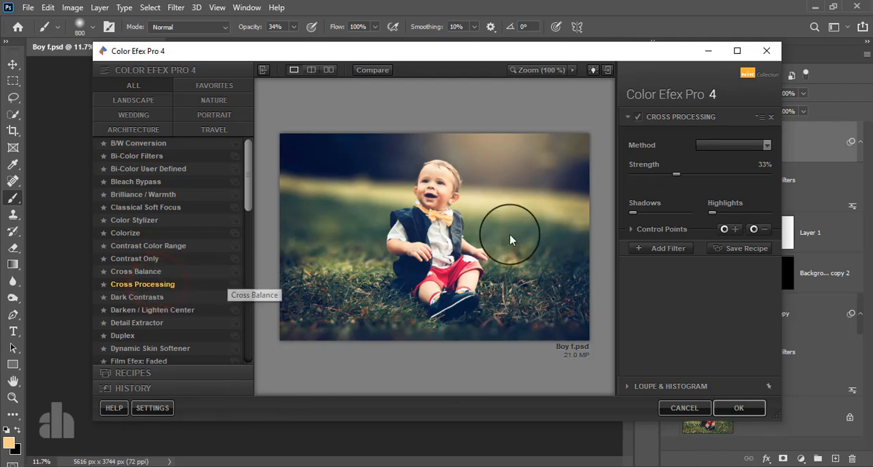
# Set the Cross Processing method to L02 with Strength 11% and apply the filter to Layer 2.
pyautogui.click(720, 143)
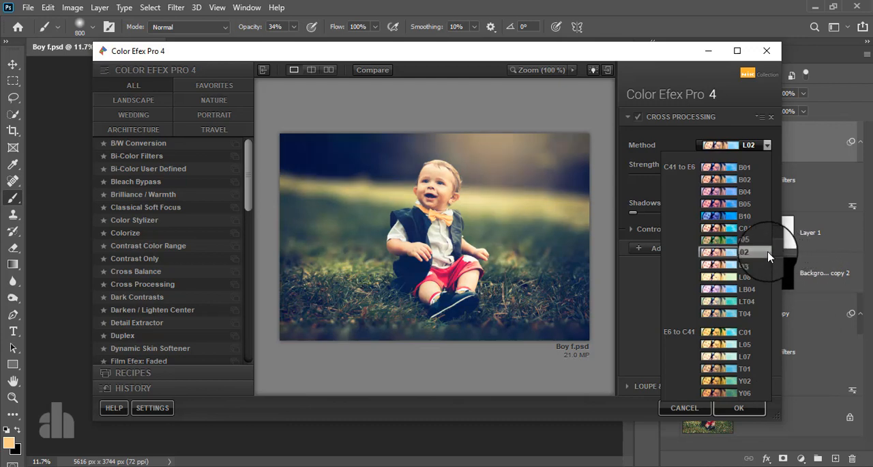
pyautogui.click(720, 251)
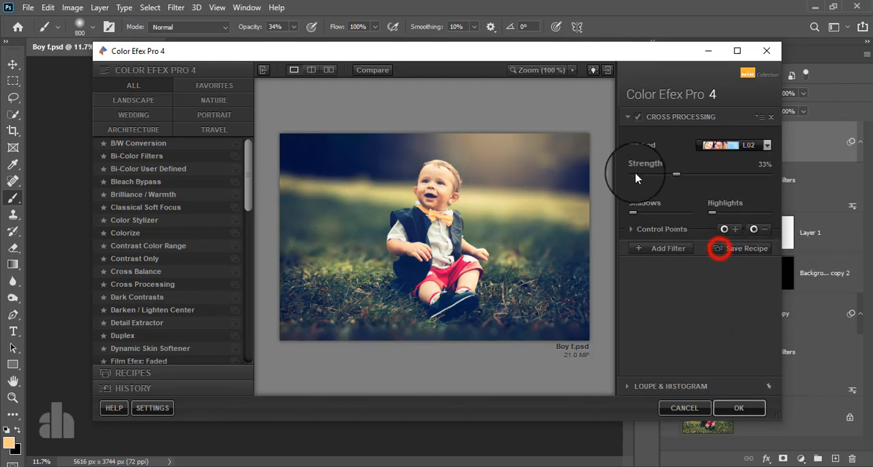
pyautogui.moveTo(676, 174); pyautogui.dragTo(647, 180)
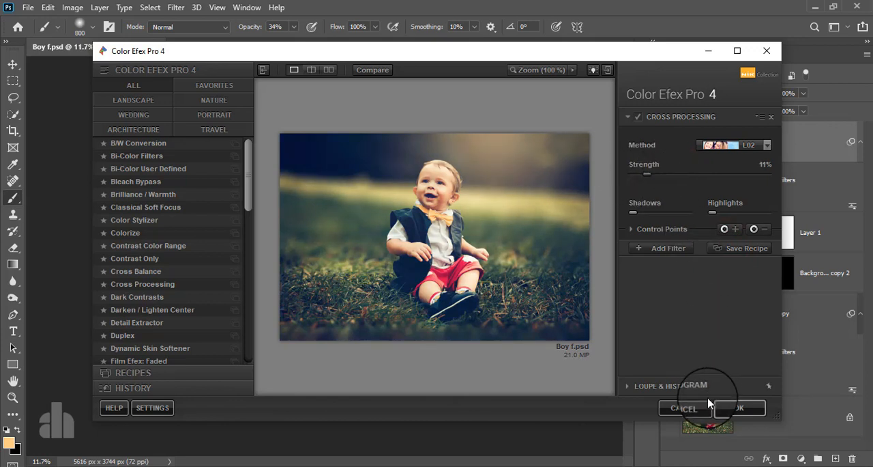
pyautogui.click(725, 407)
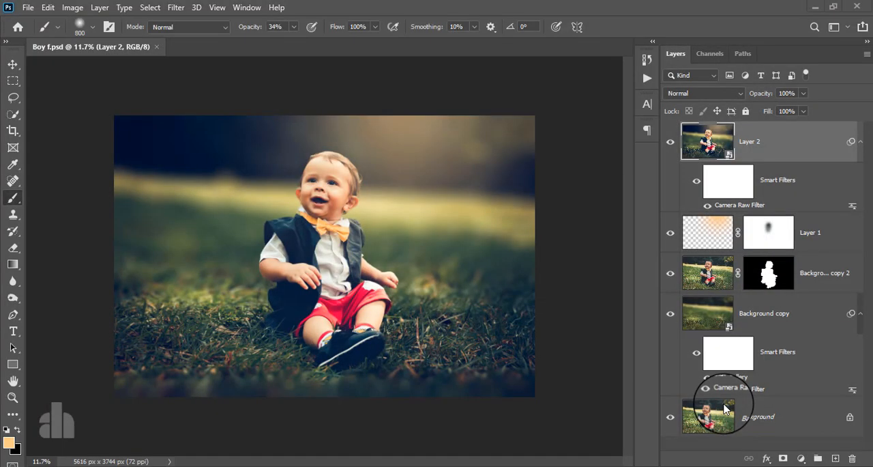
# Compare the finished image with Layer 2 hidden and shown, and against the original Background layer alone.
pyautogui.click(671, 145)
pyautogui.click(671, 145)
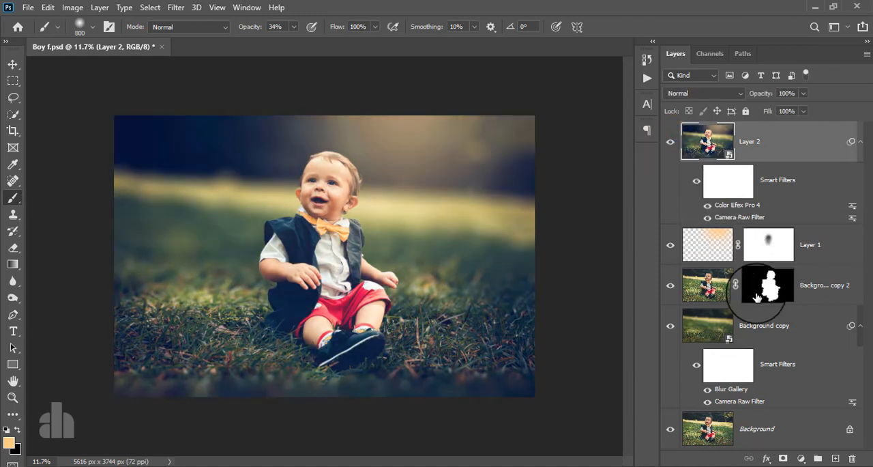
pyautogui.keyDown('alt'); pyautogui.click(670, 434); pyautogui.keyUp('alt')
pyautogui.keyDown('alt'); pyautogui.click(669, 433); pyautogui.keyUp('alt')
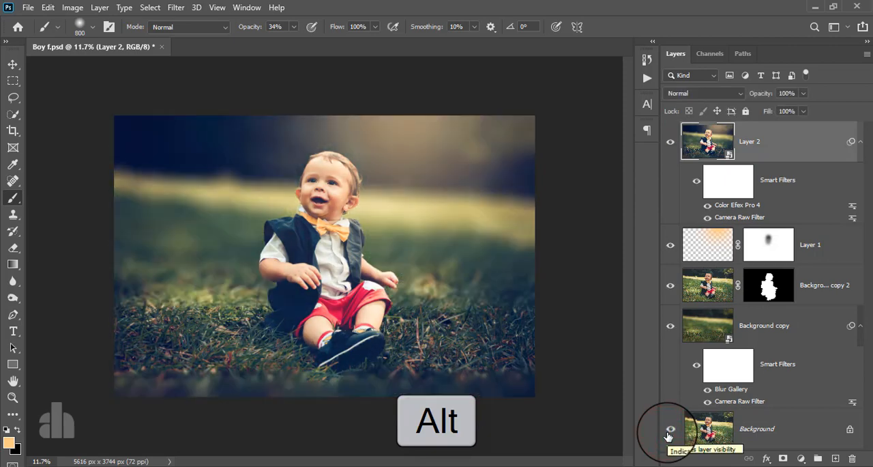
pyautogui.keyDown('alt'); pyautogui.click(669, 432); pyautogui.keyUp('alt')
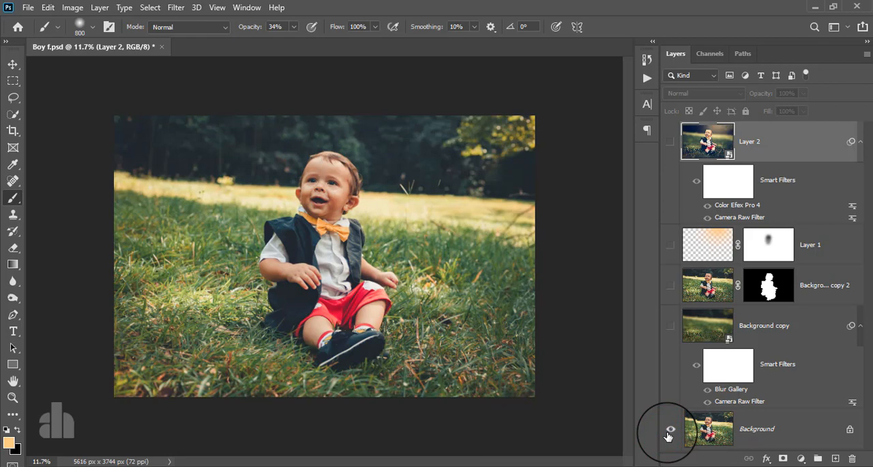
pyautogui.keyDown('alt'); pyautogui.click(669, 432); pyautogui.keyUp('alt')
pyautogui.scroll(3, 357, 419)
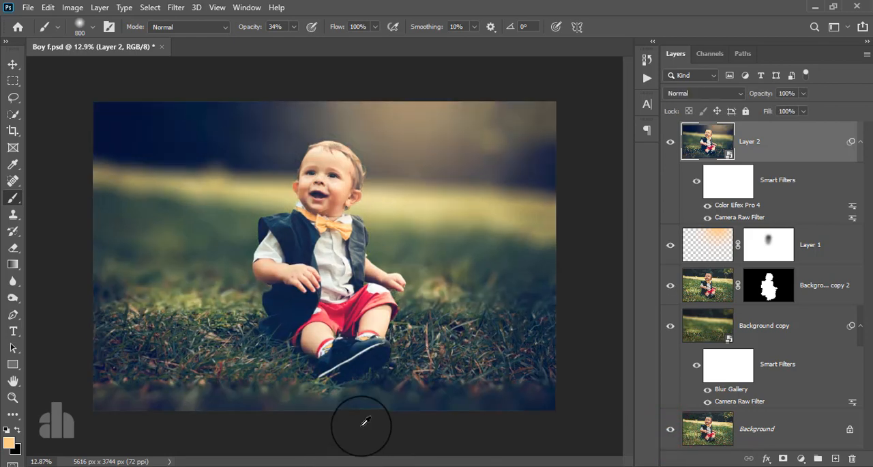
pyautogui.keyDown('alt'); pyautogui.click(670, 430); pyautogui.keyUp('alt')
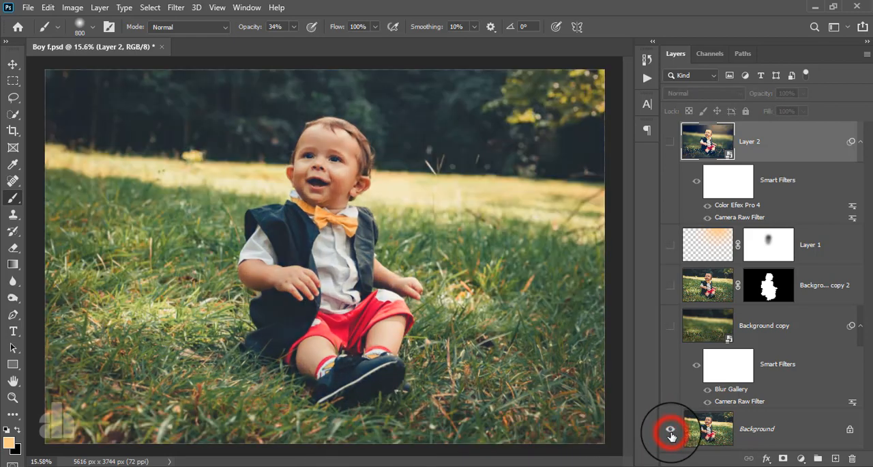
pyautogui.keyDown('alt'); pyautogui.click(671, 431); pyautogui.keyUp('alt')
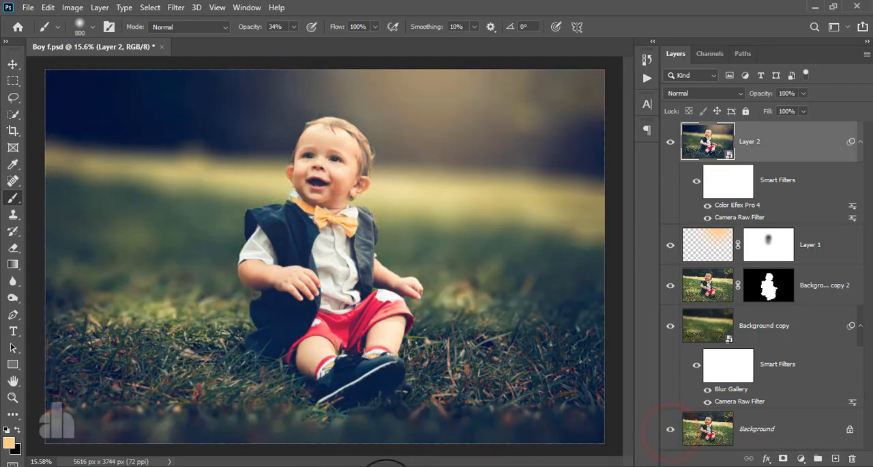